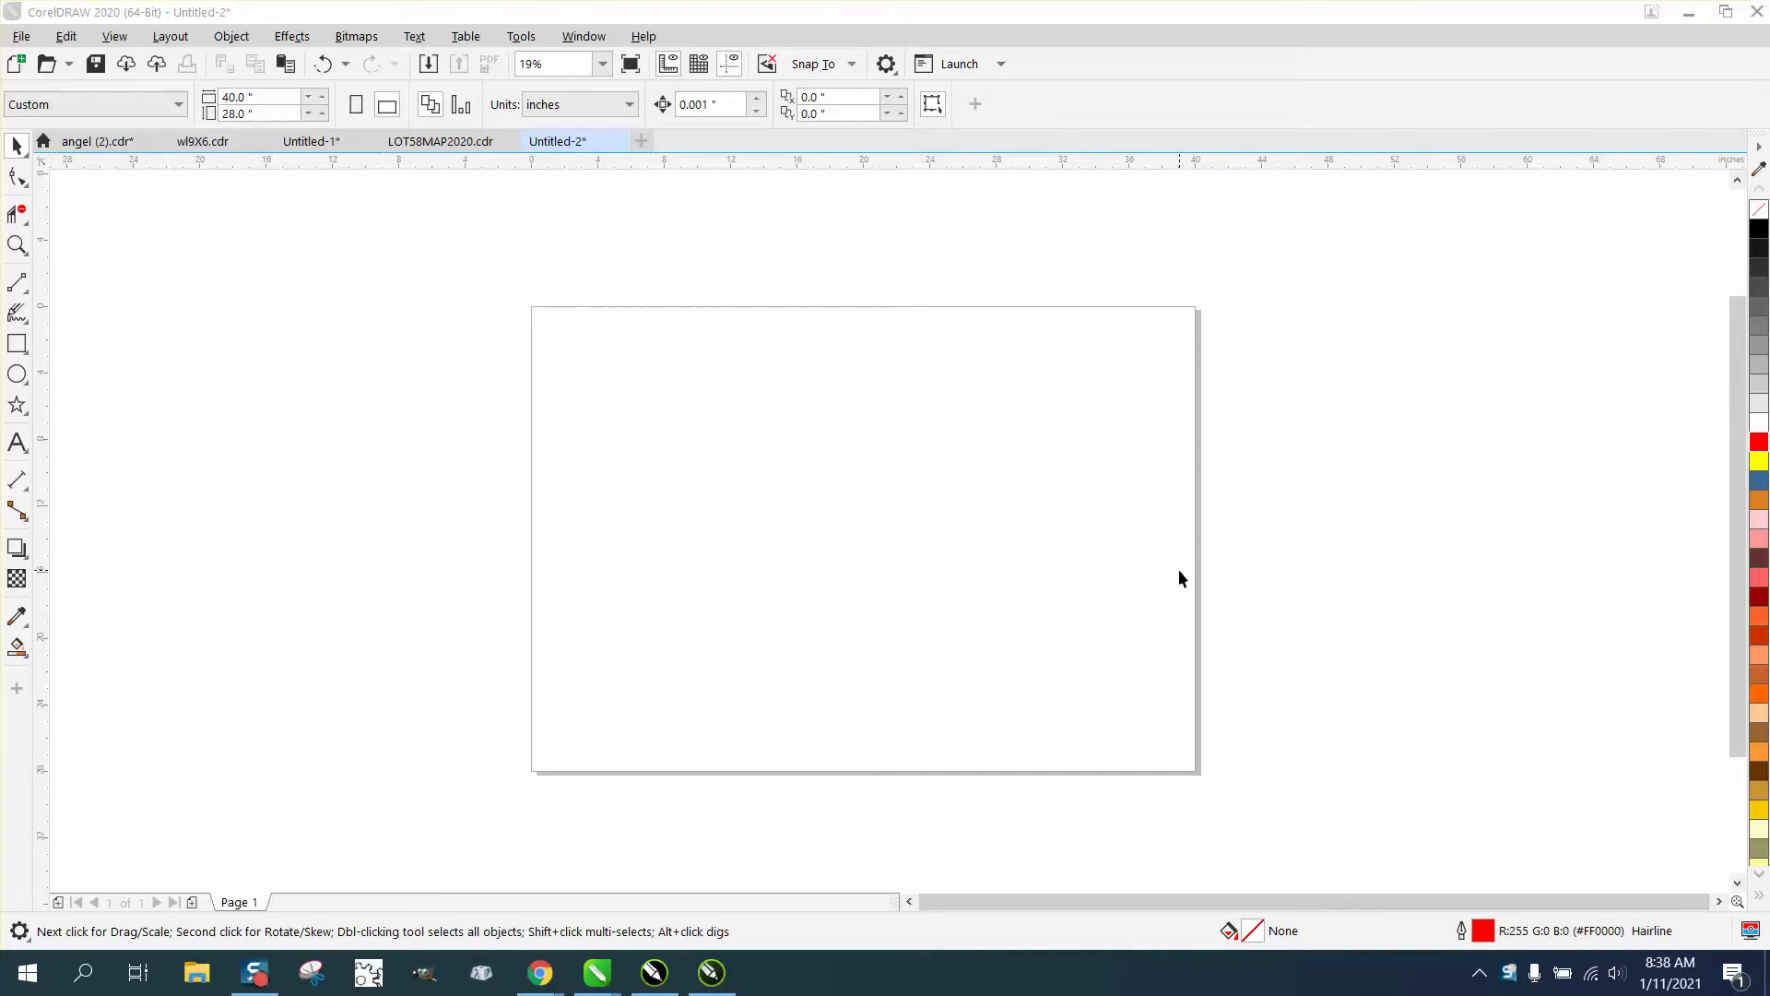
Open the Contour docker from the Effects menu, then close it again
click(293, 37)
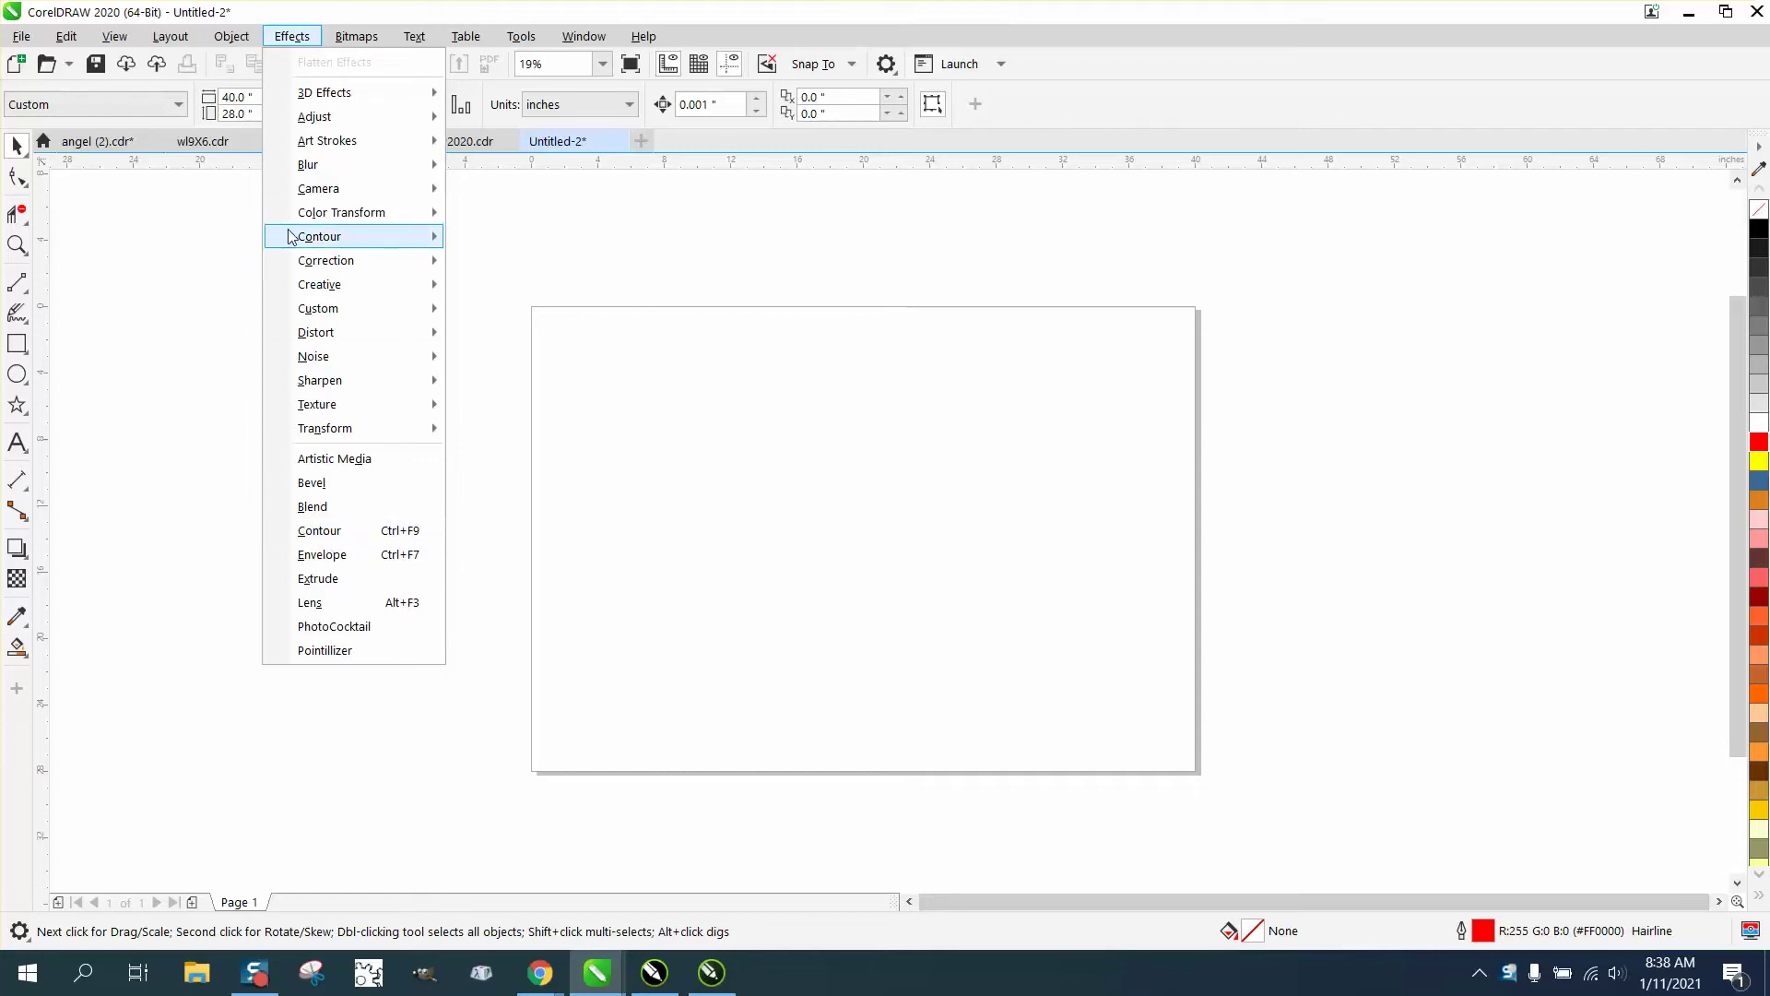
mouse_move(332, 238)
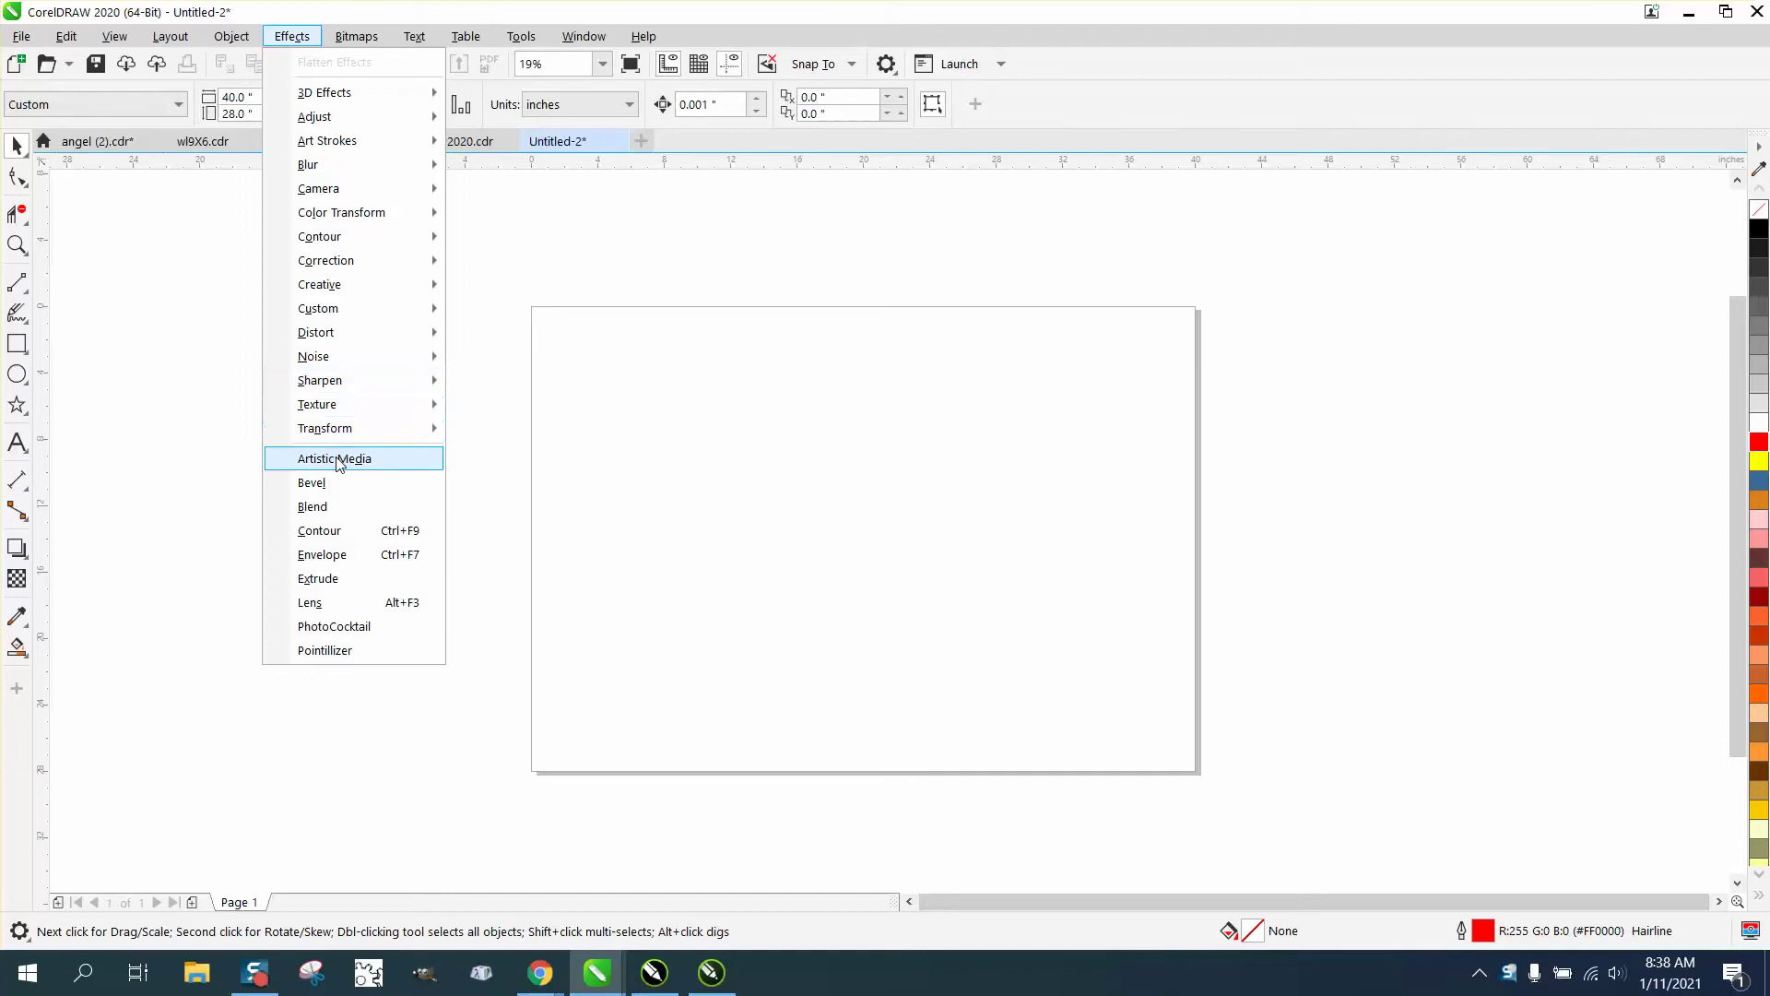
click(337, 532)
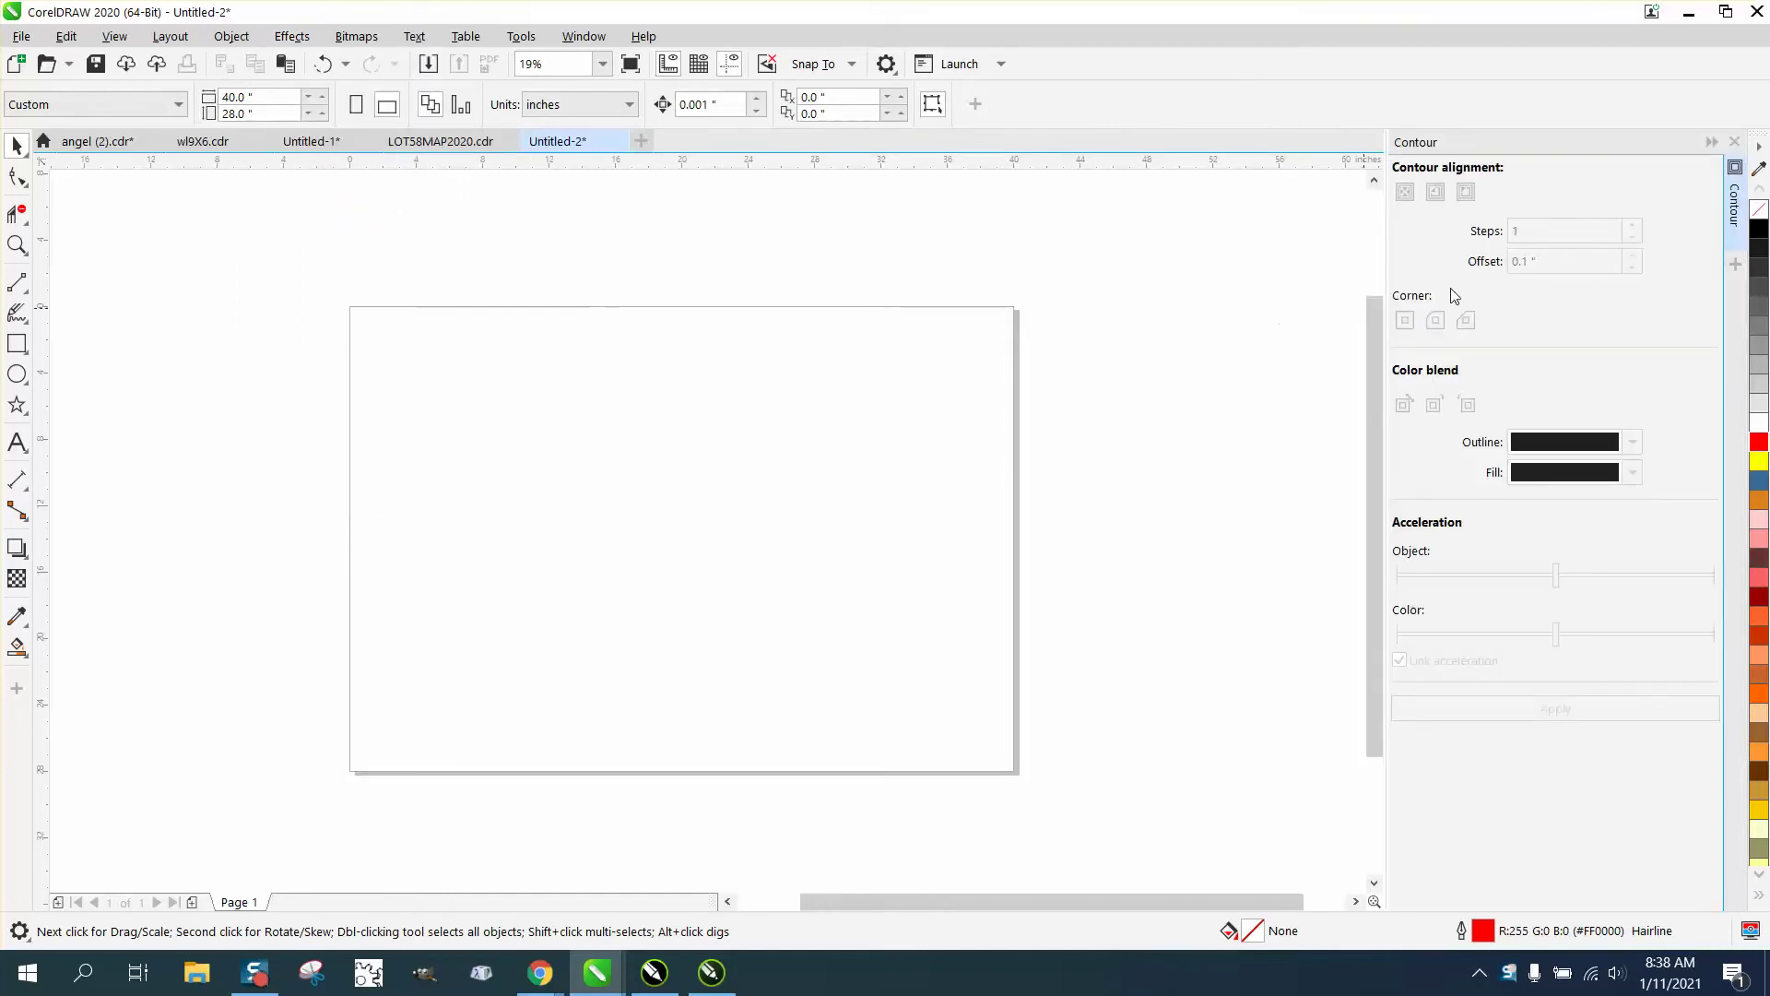
click(1734, 141)
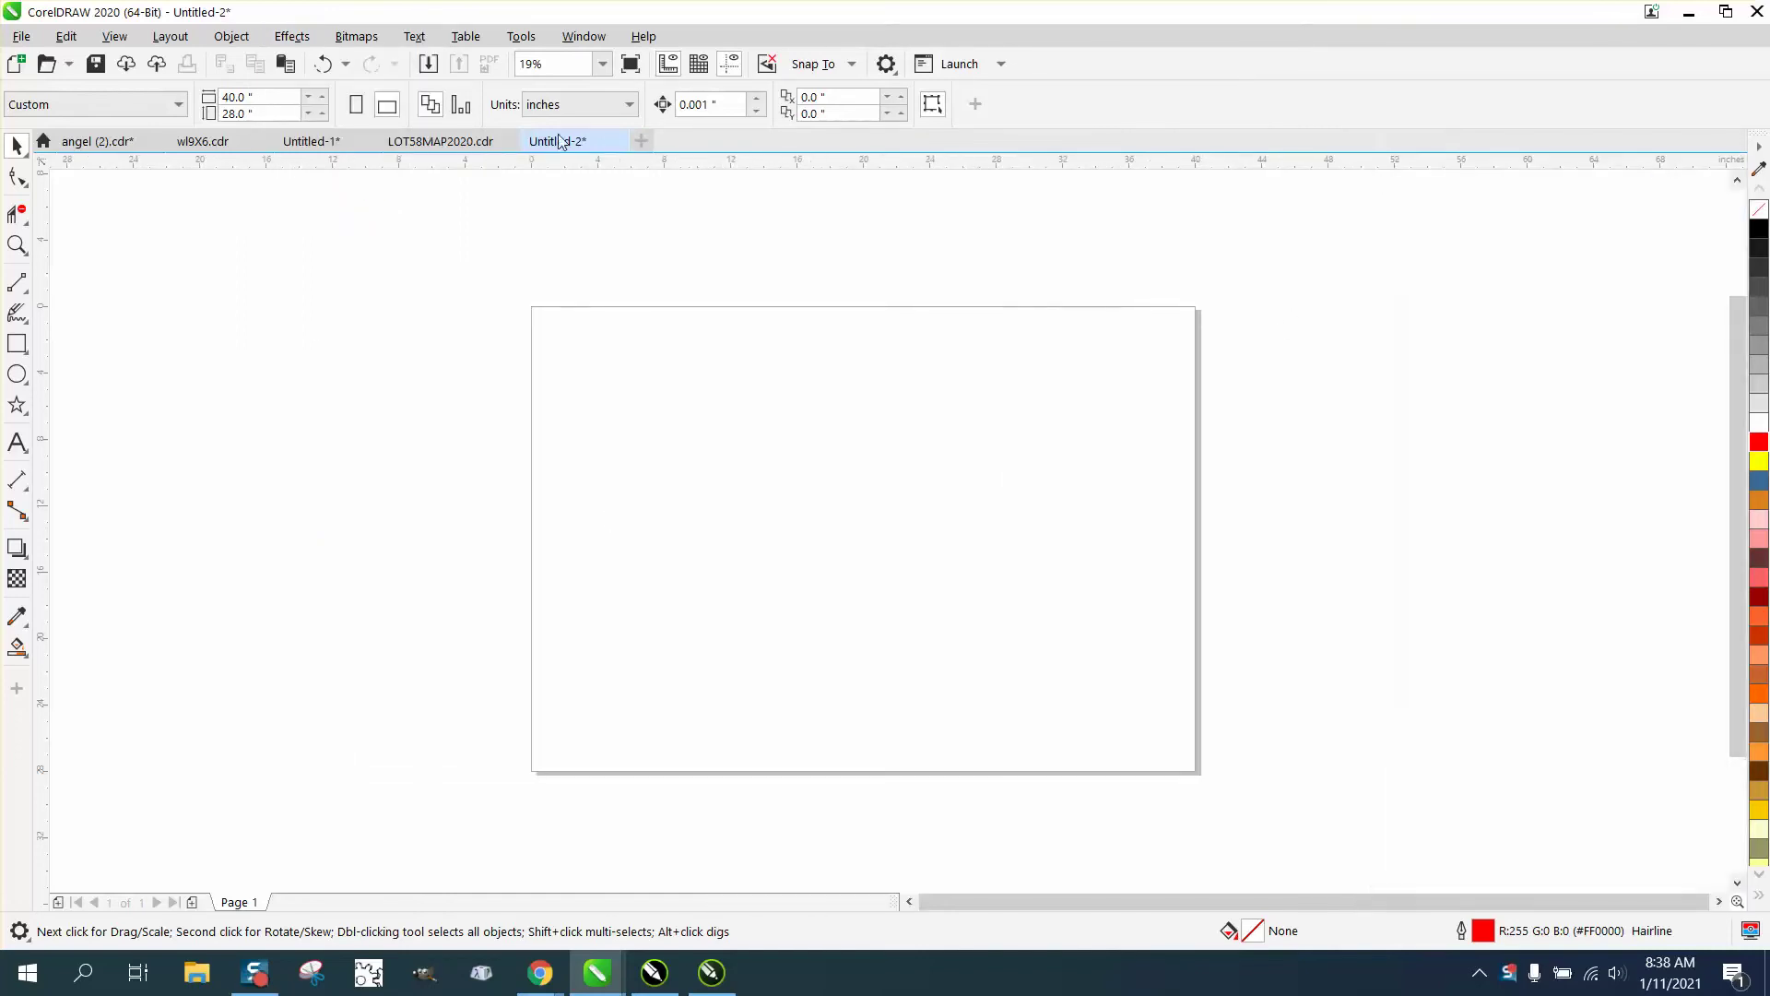
Choose the interactive Contour tool from the toolbox's effects flyout
click(231, 36)
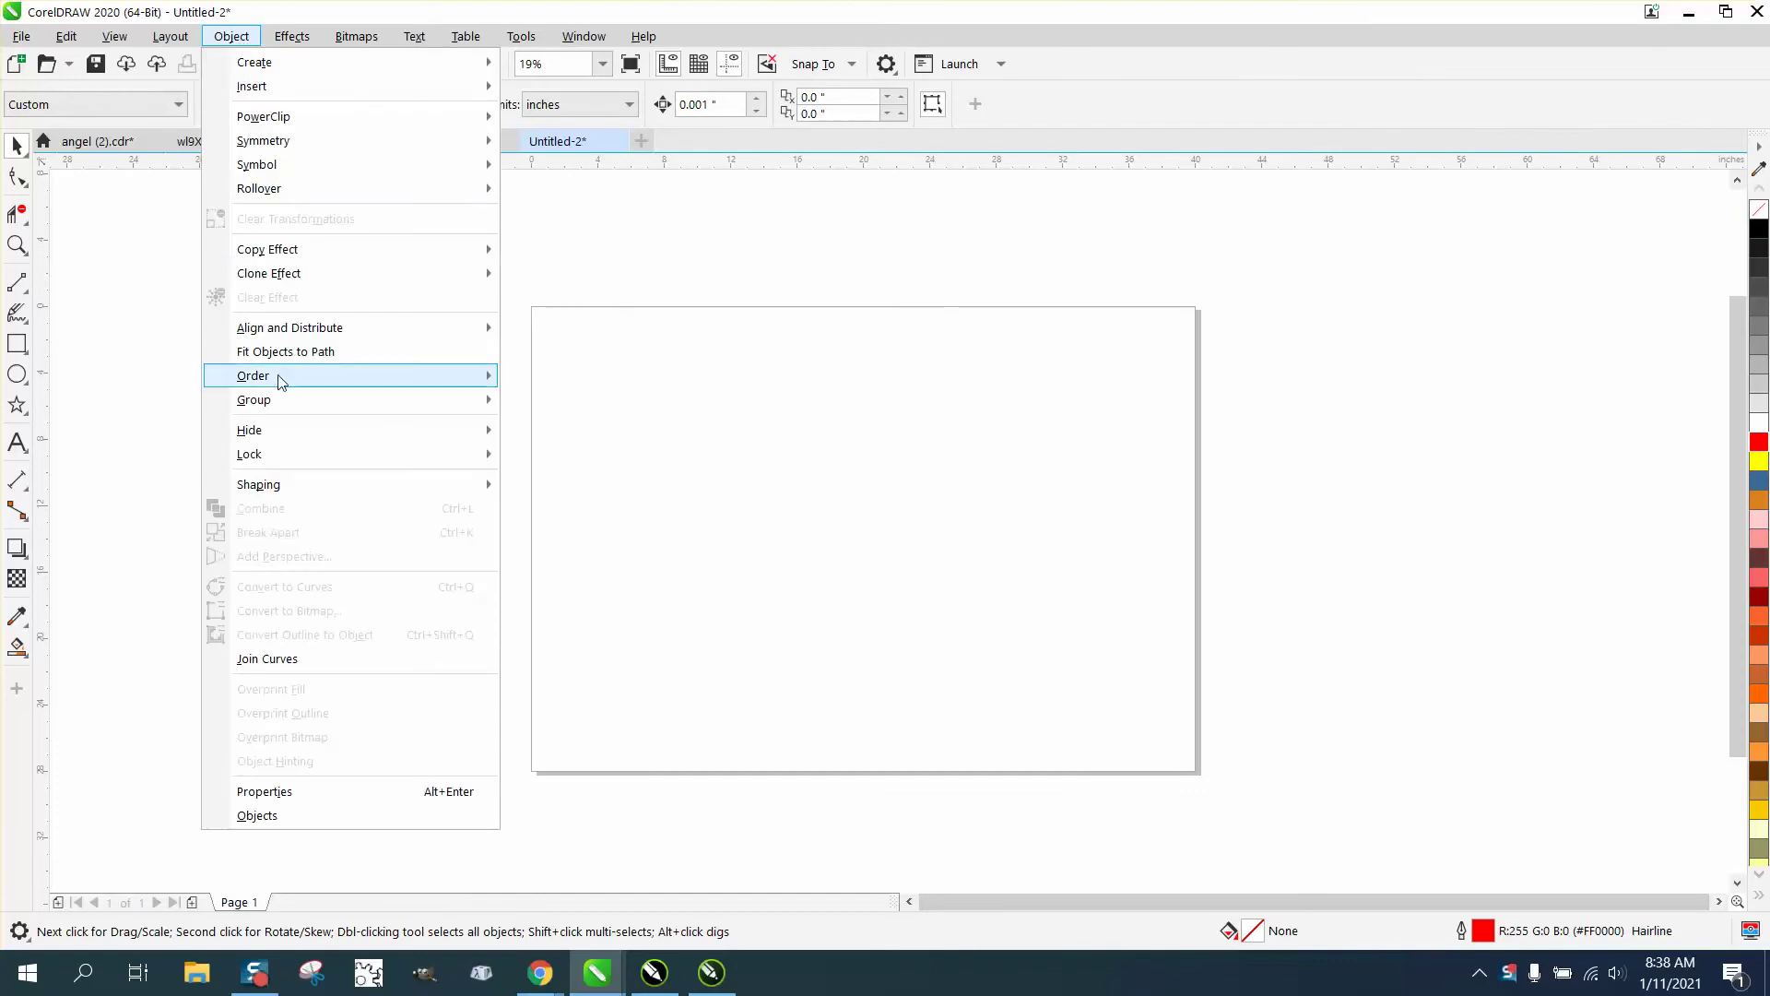
mouse_move(291, 37)
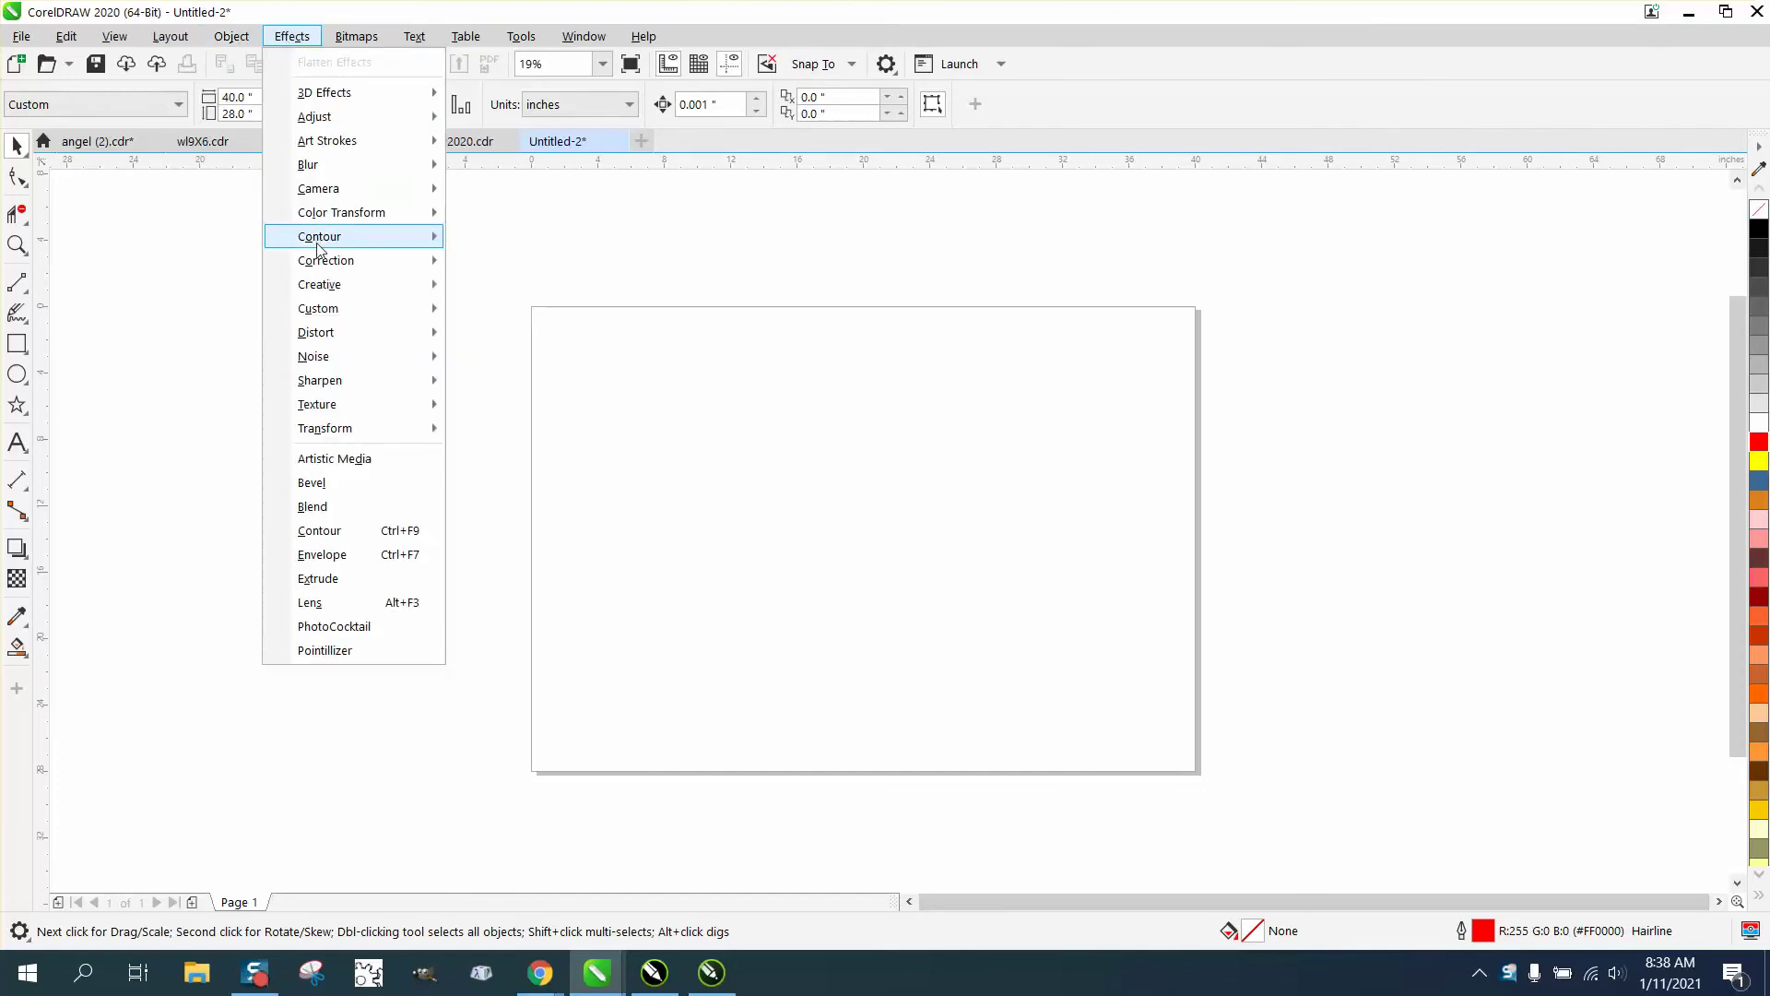
click(498, 218)
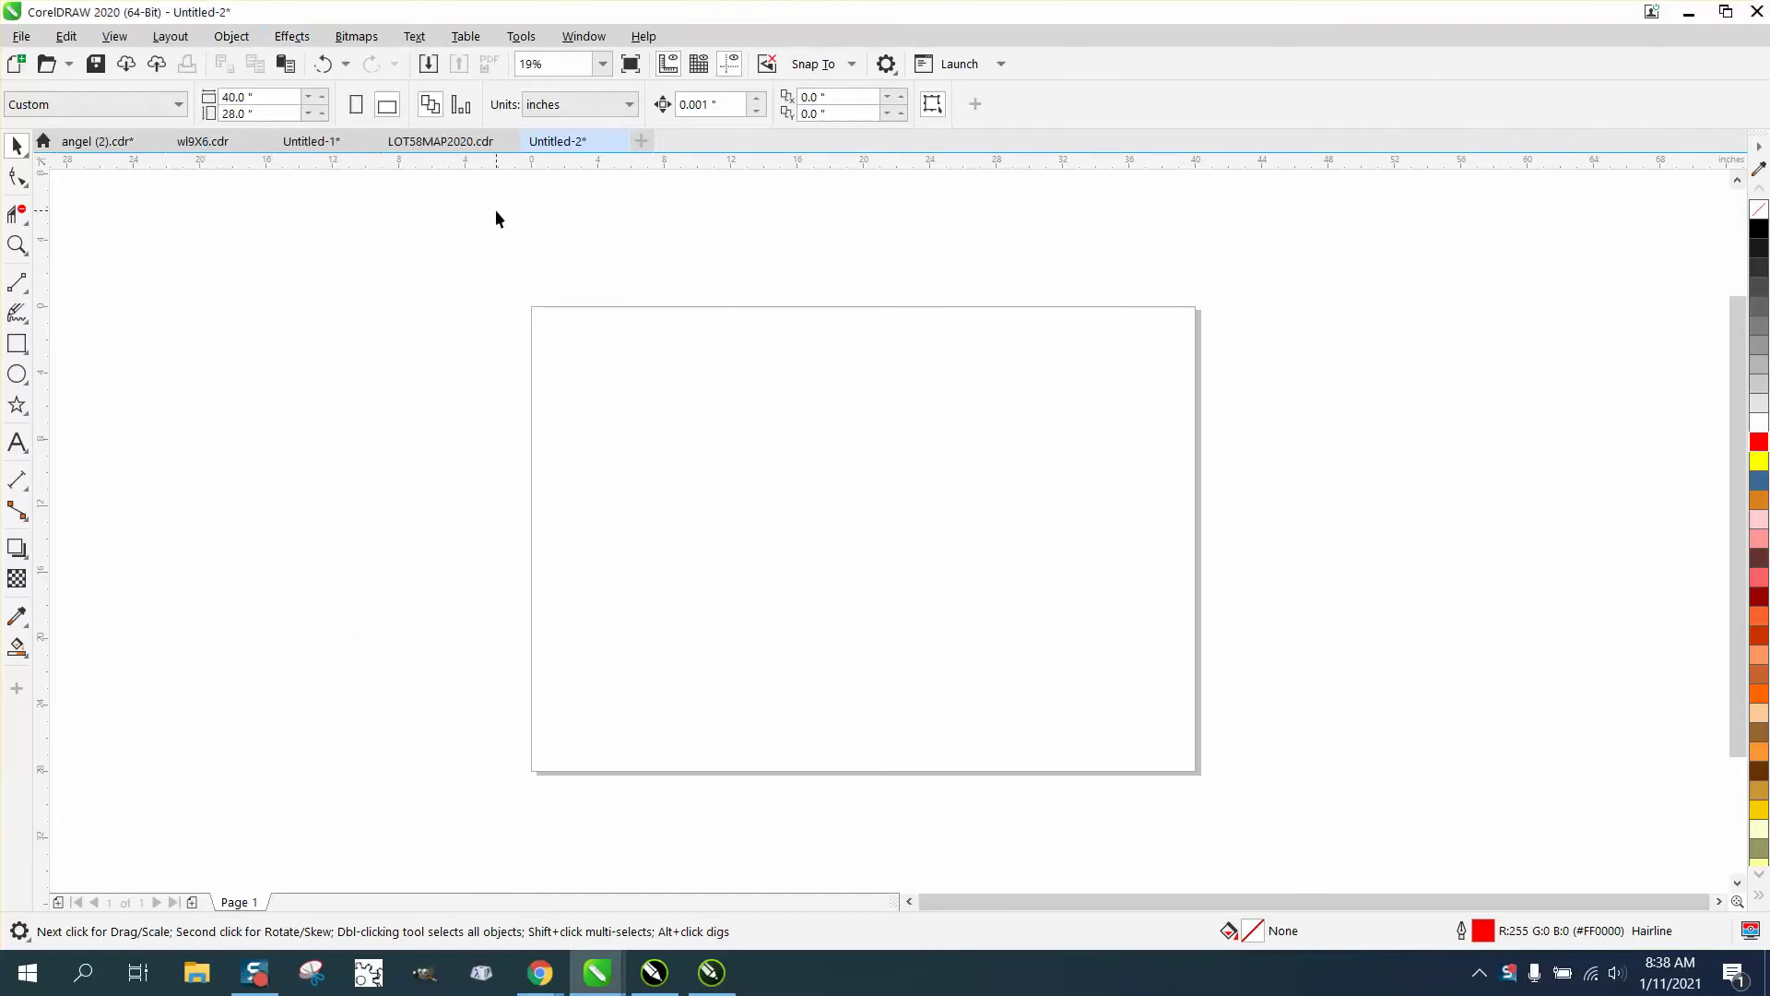
click(26, 558)
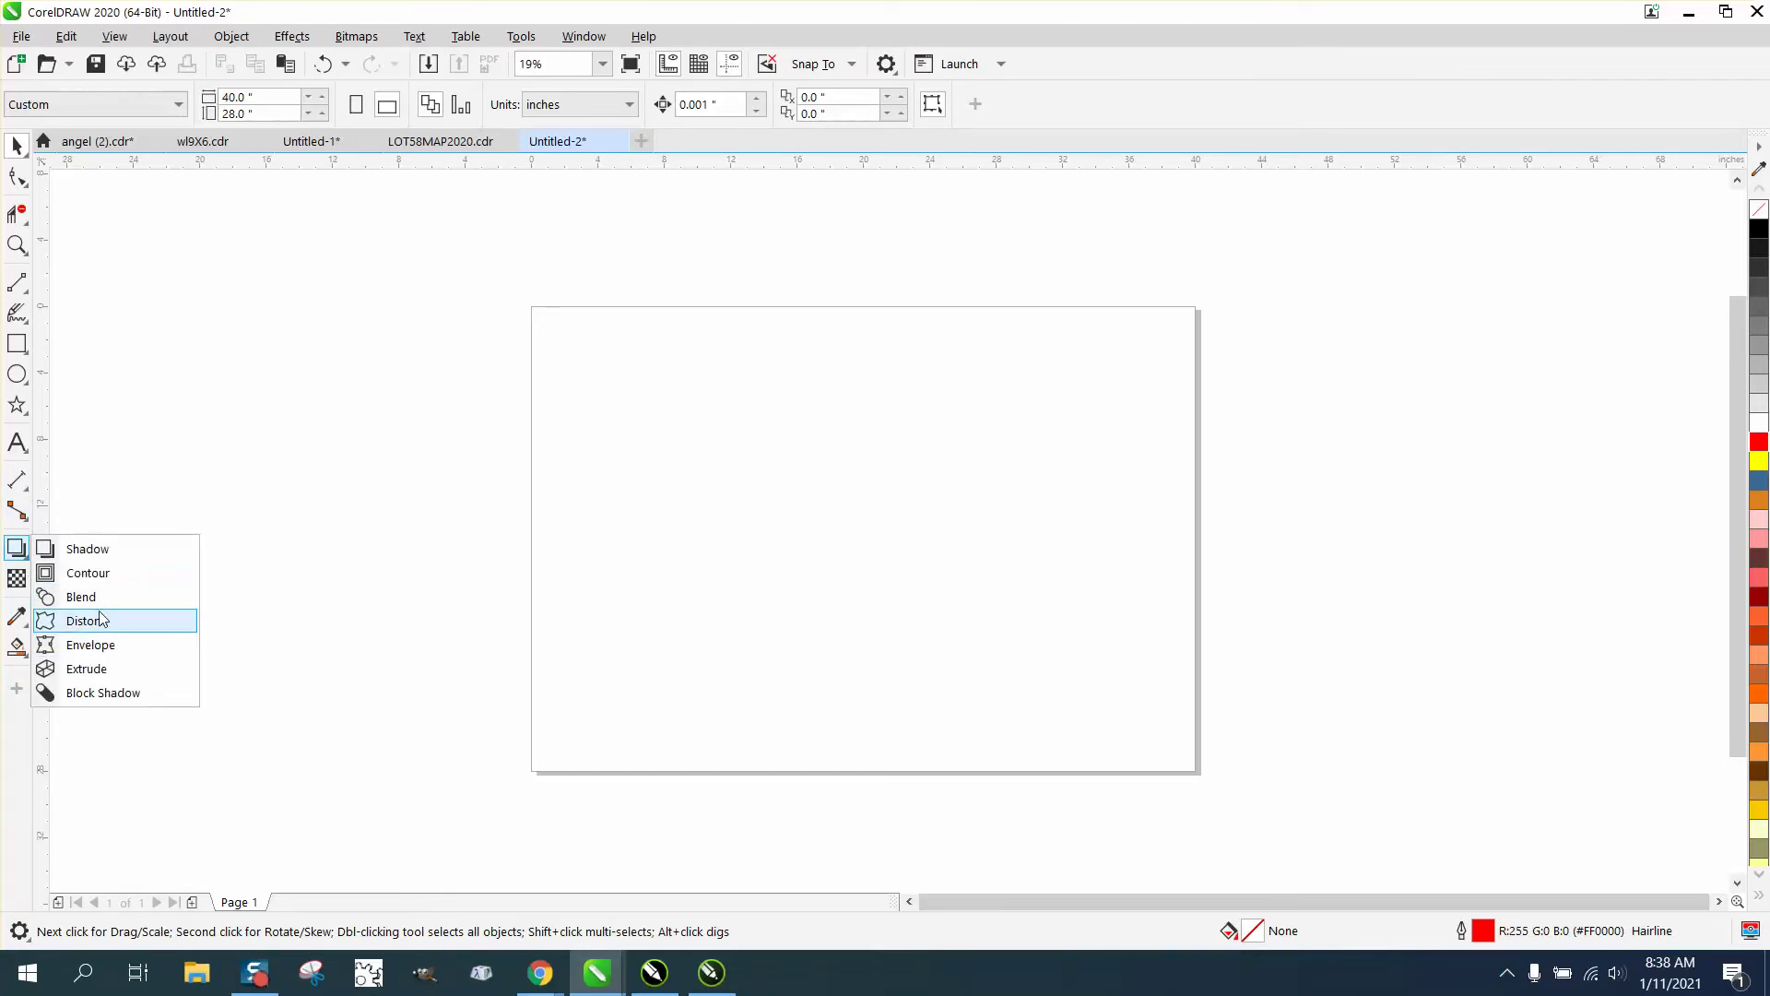
click(97, 574)
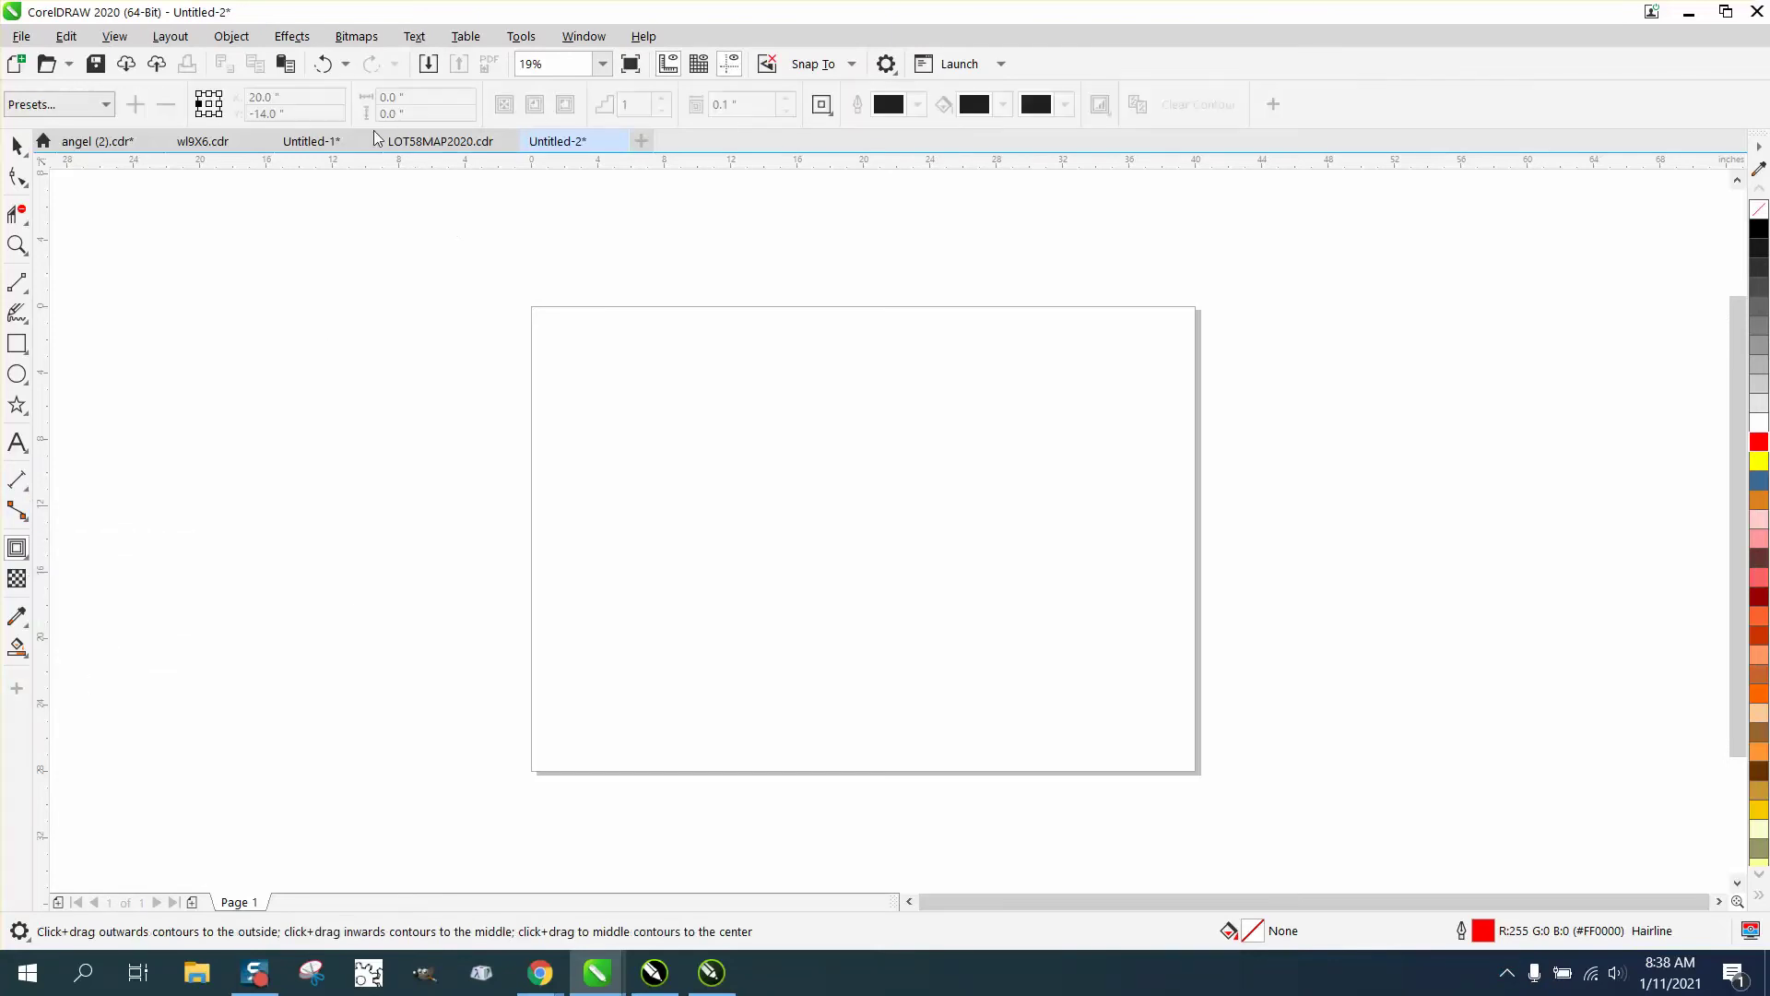
click(17, 343)
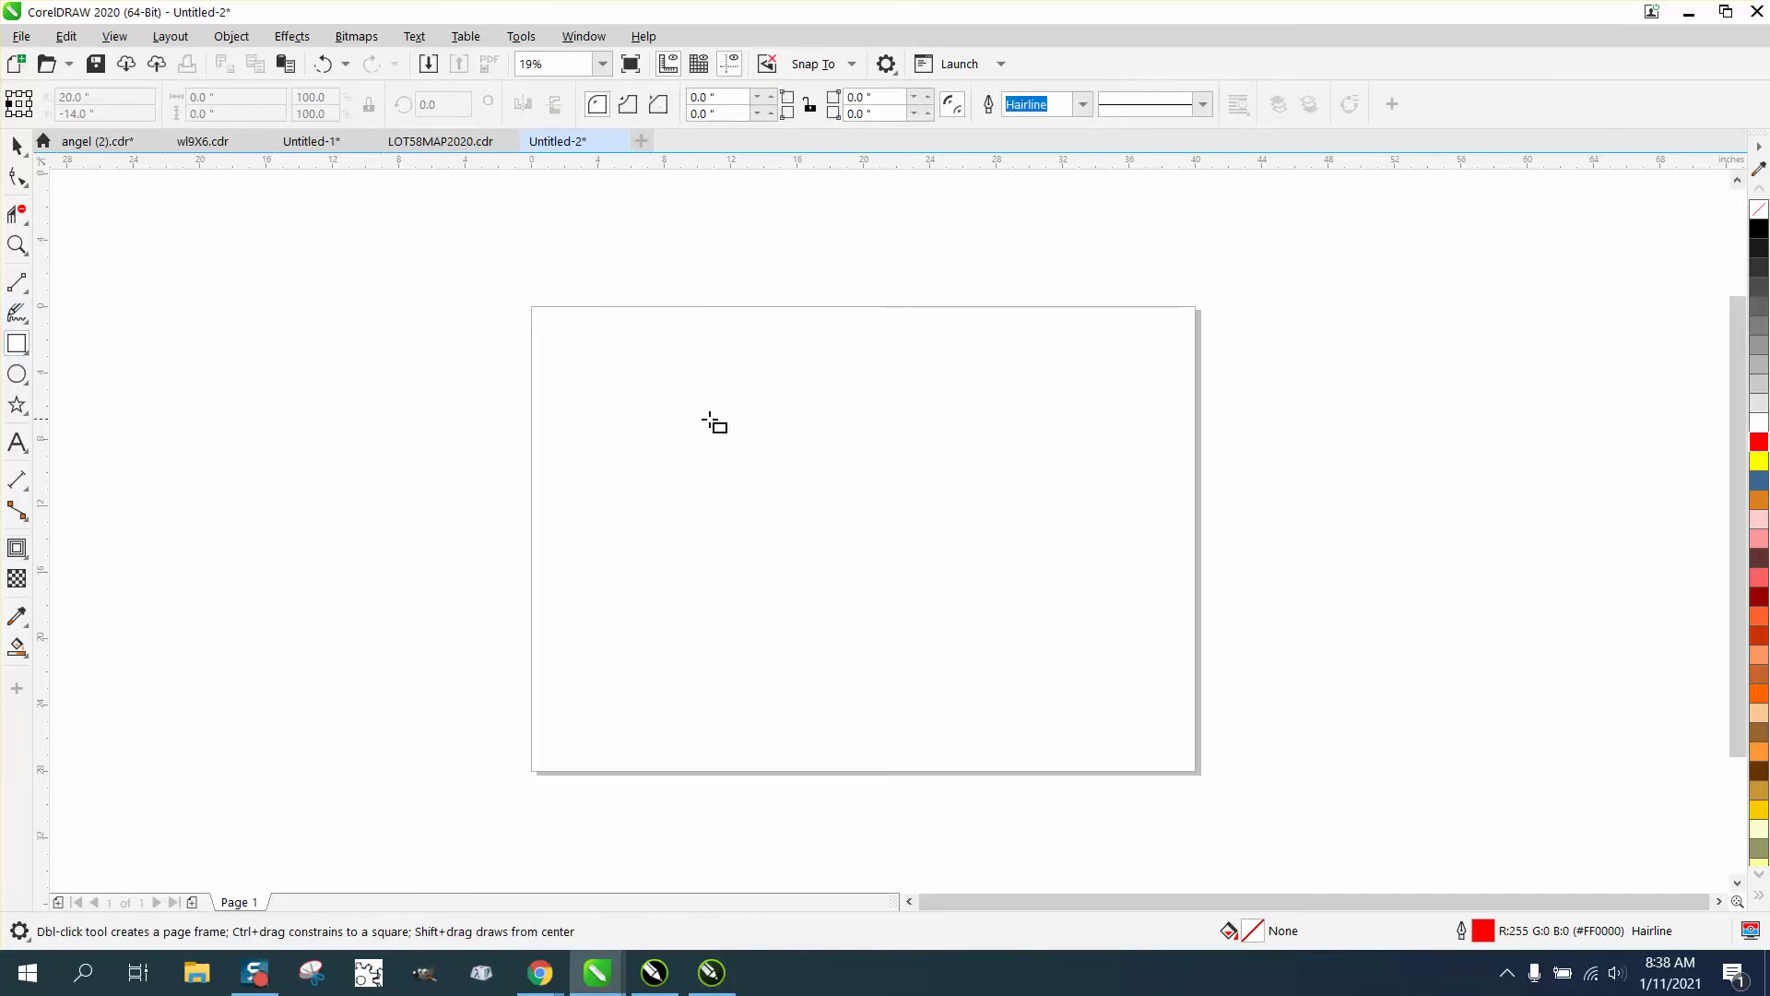
drag(672, 390, 811, 533)
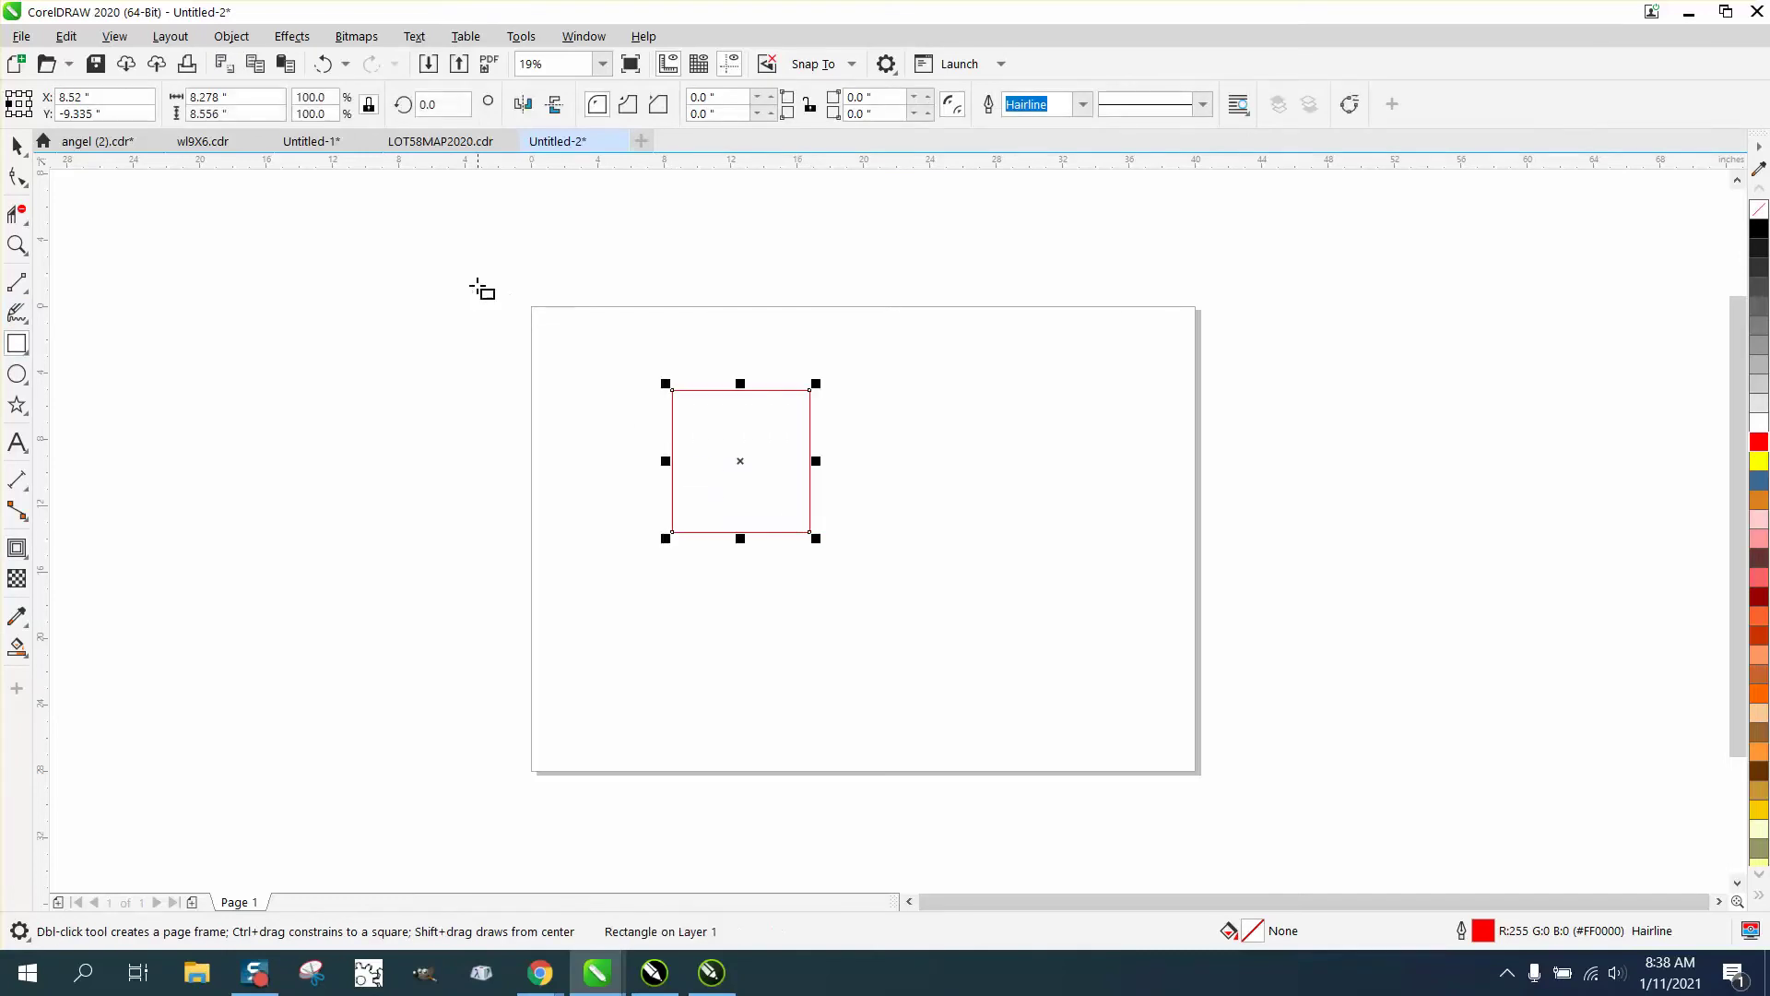
click(17, 549)
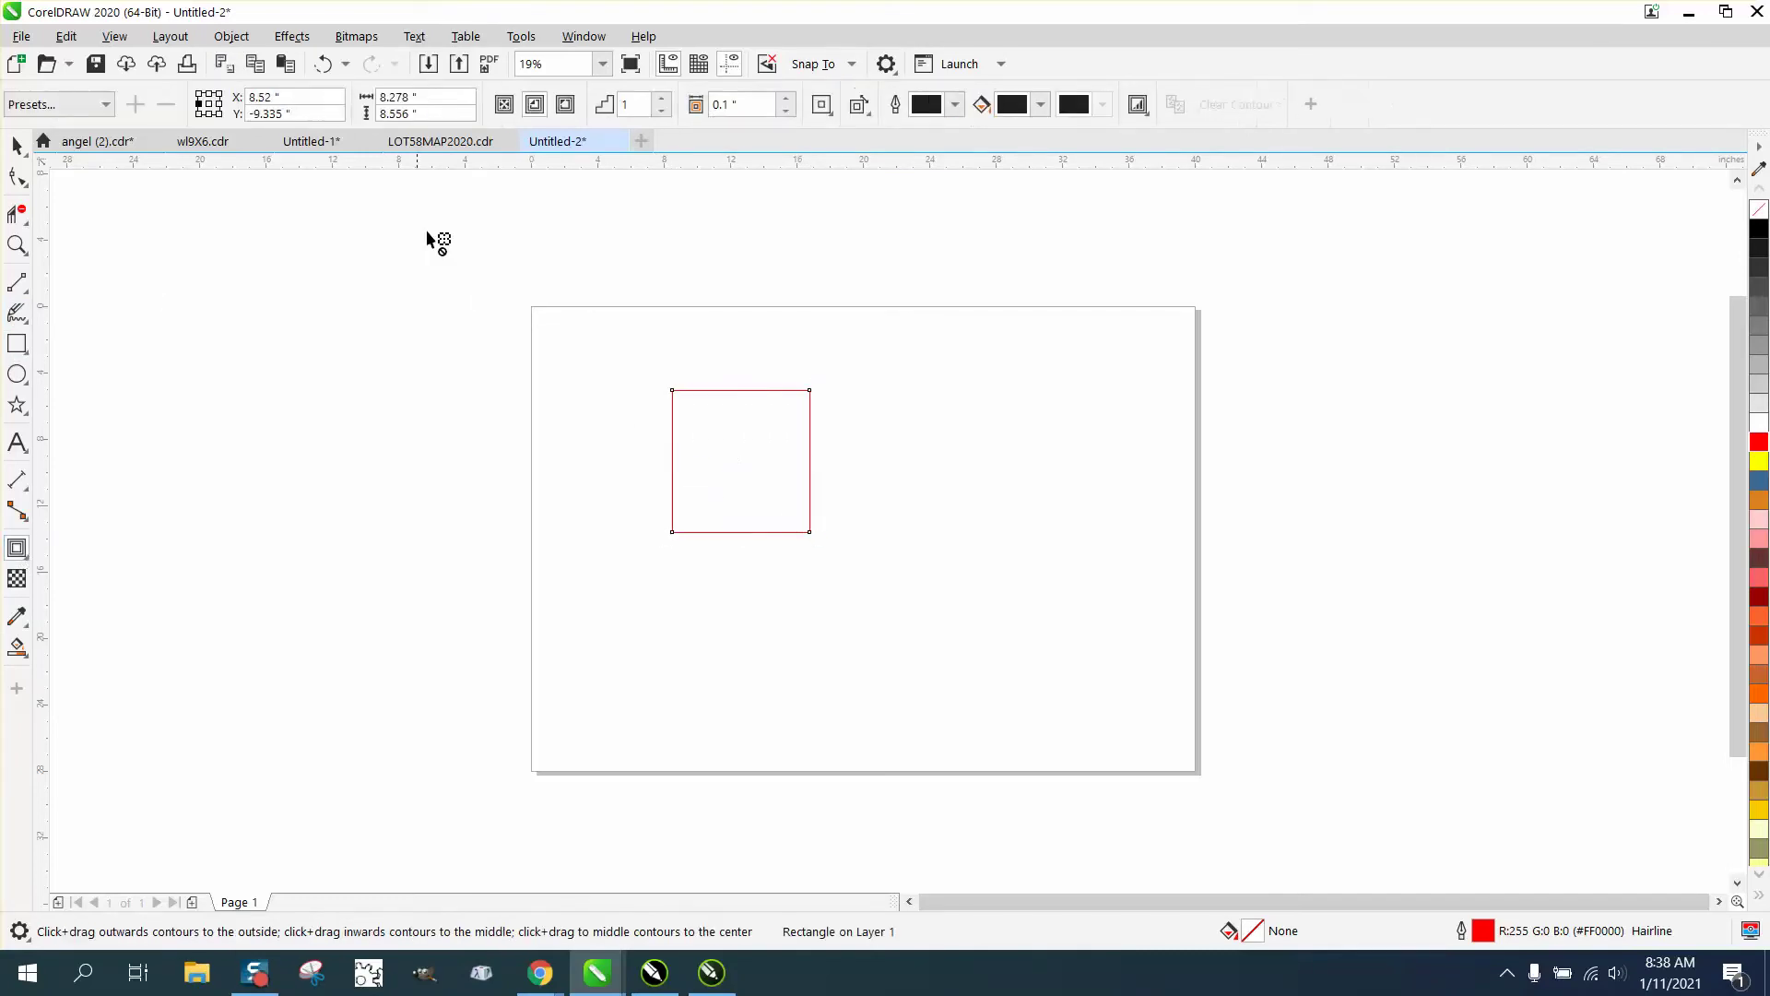
drag(721, 407, 746, 344)
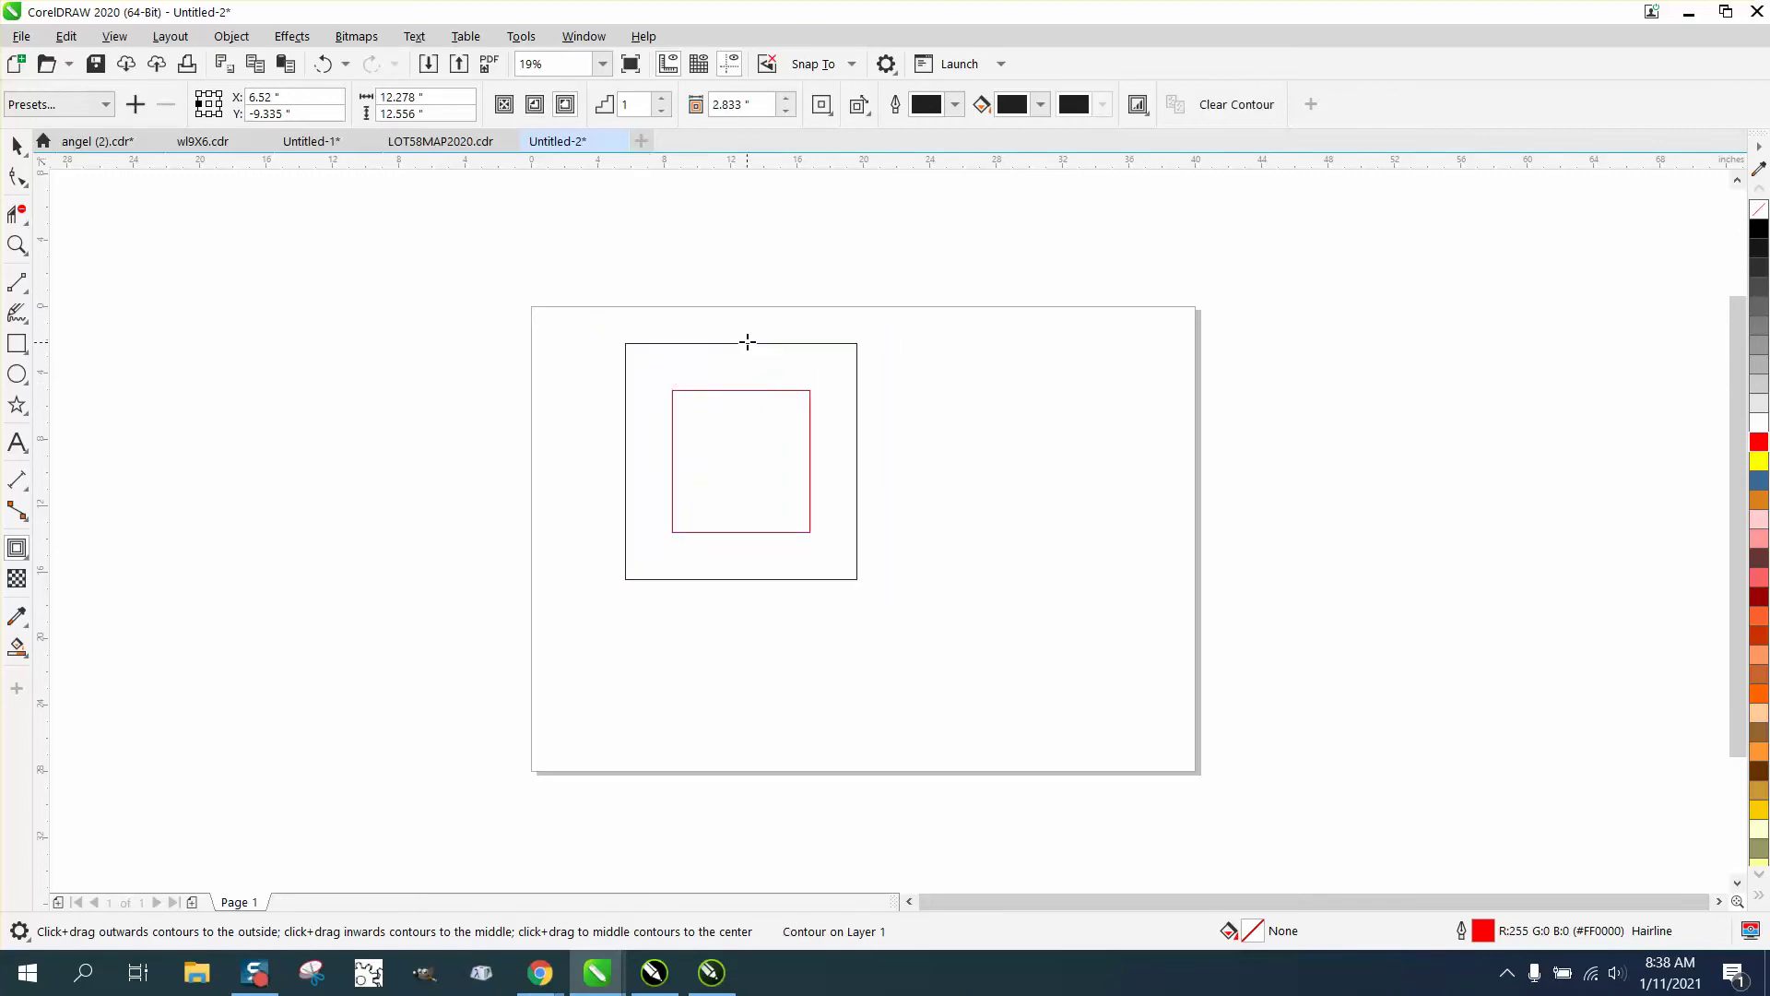
click(663, 98)
click(663, 99)
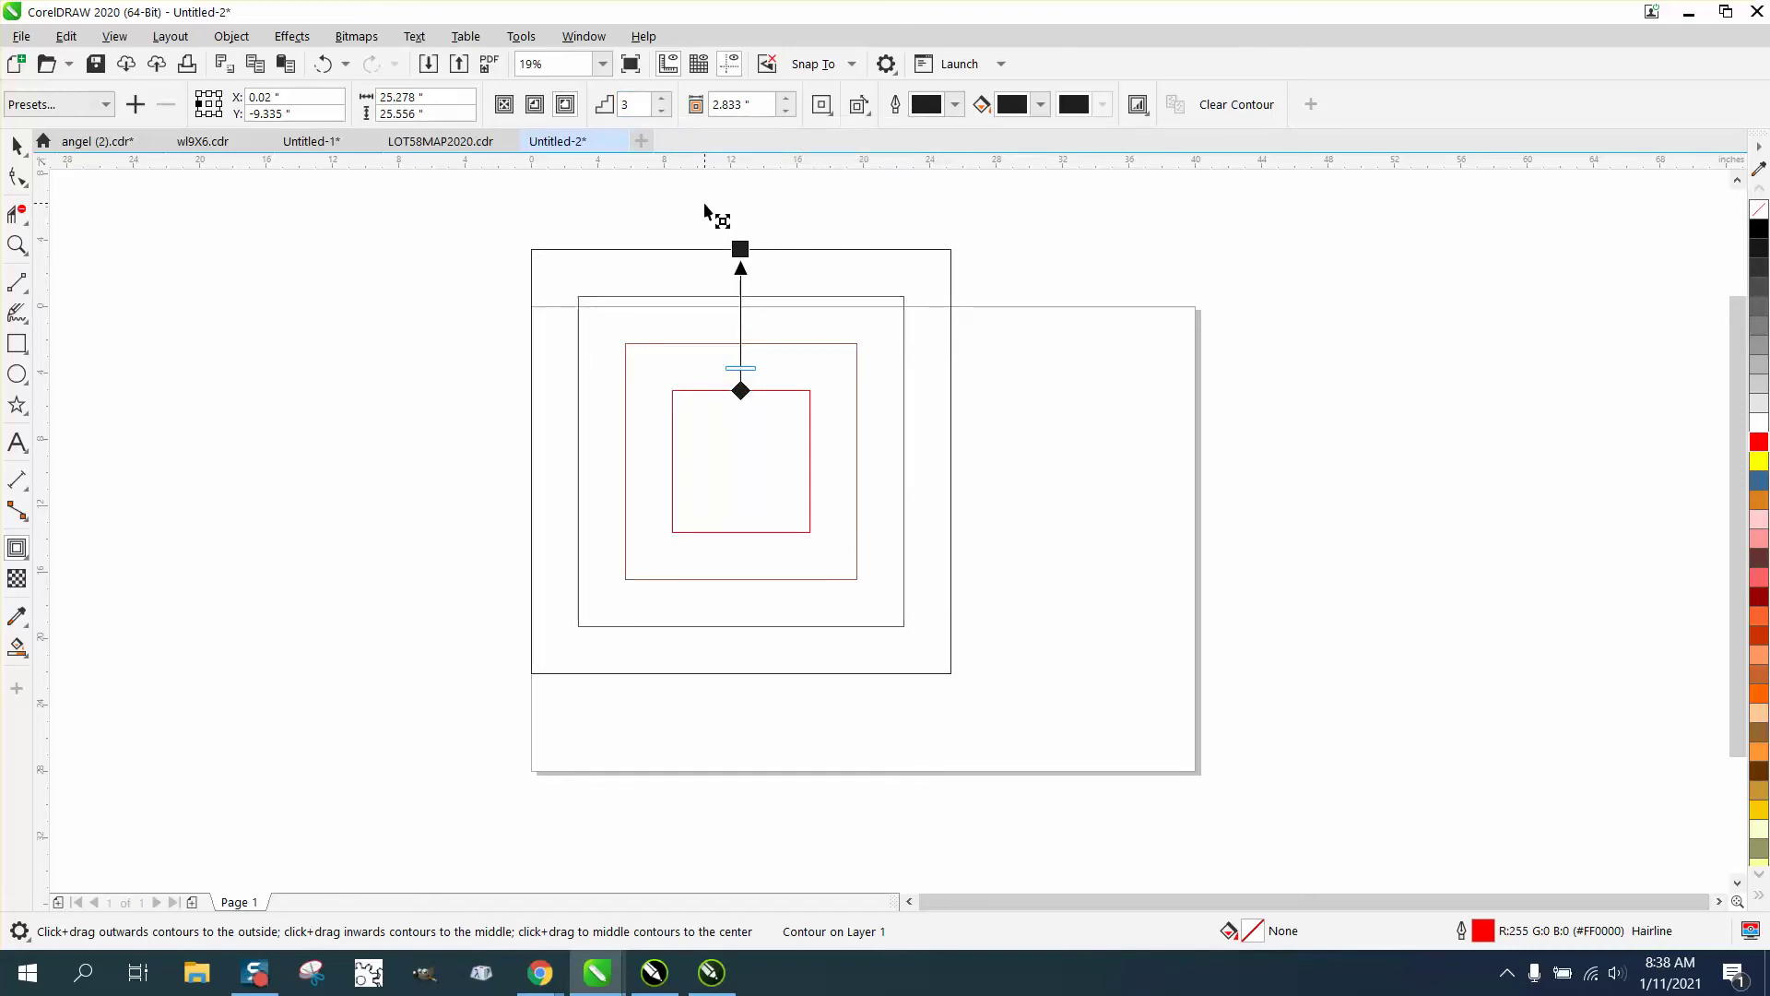
click(16, 145)
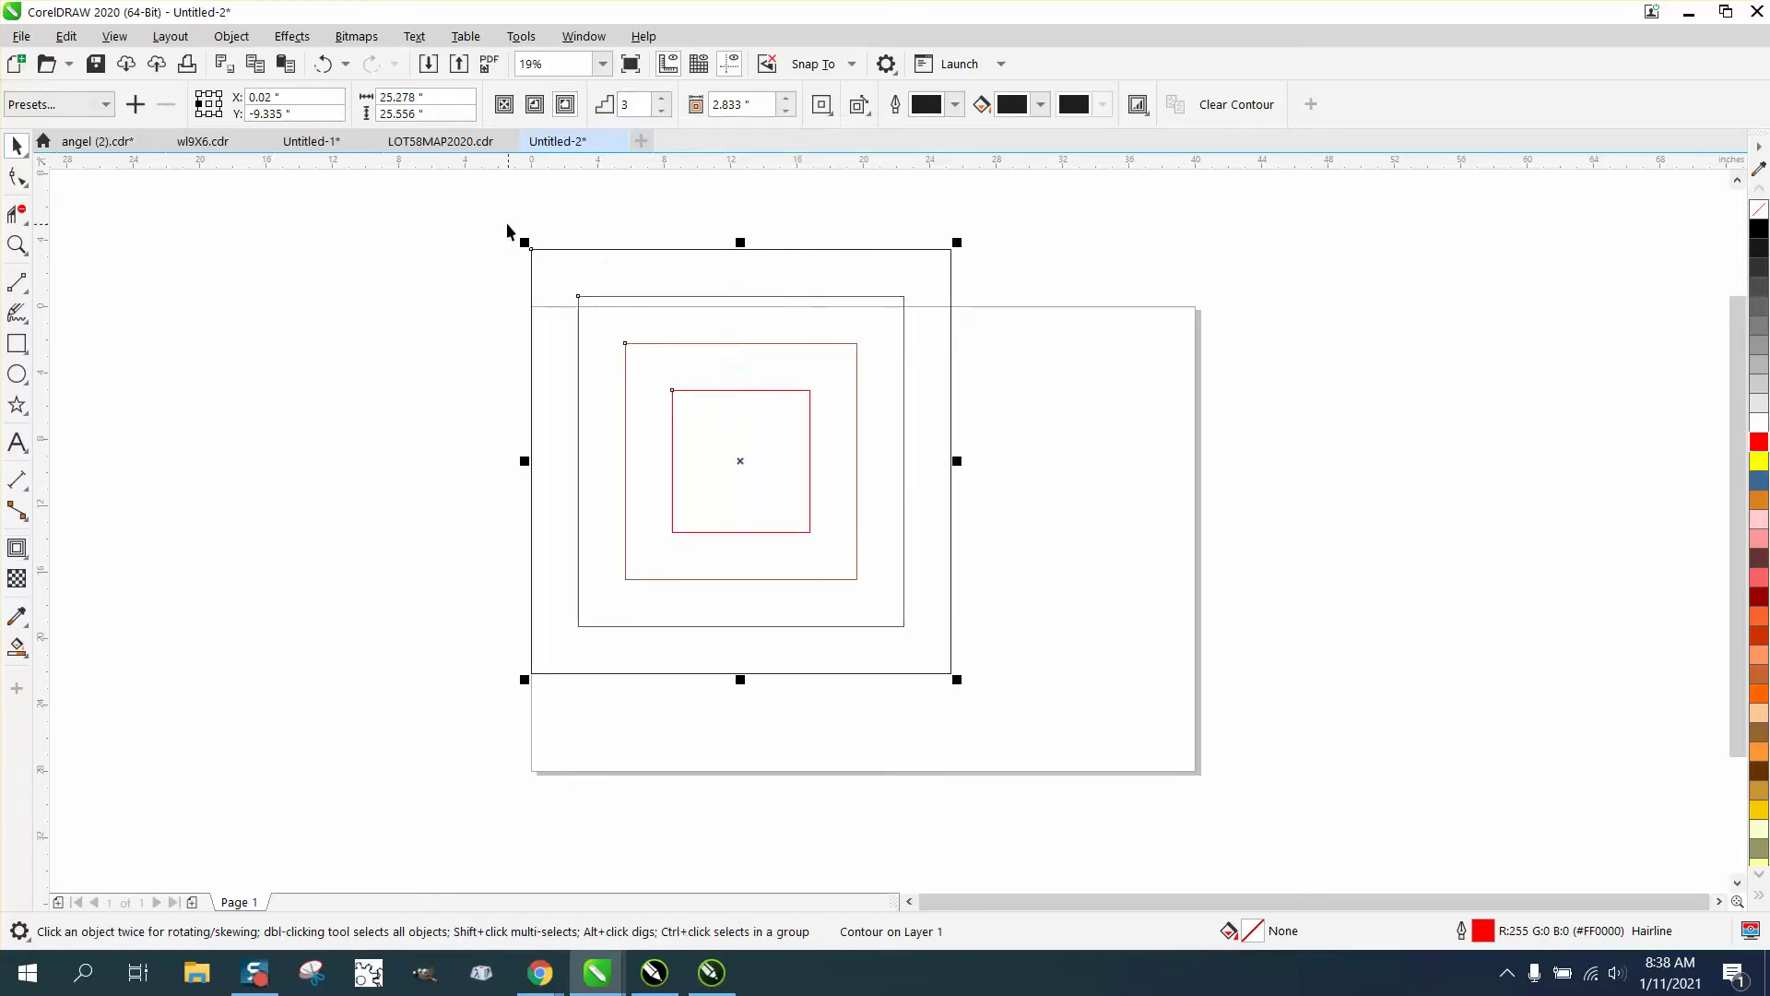
drag(506, 223, 1085, 723)
key(Delete)
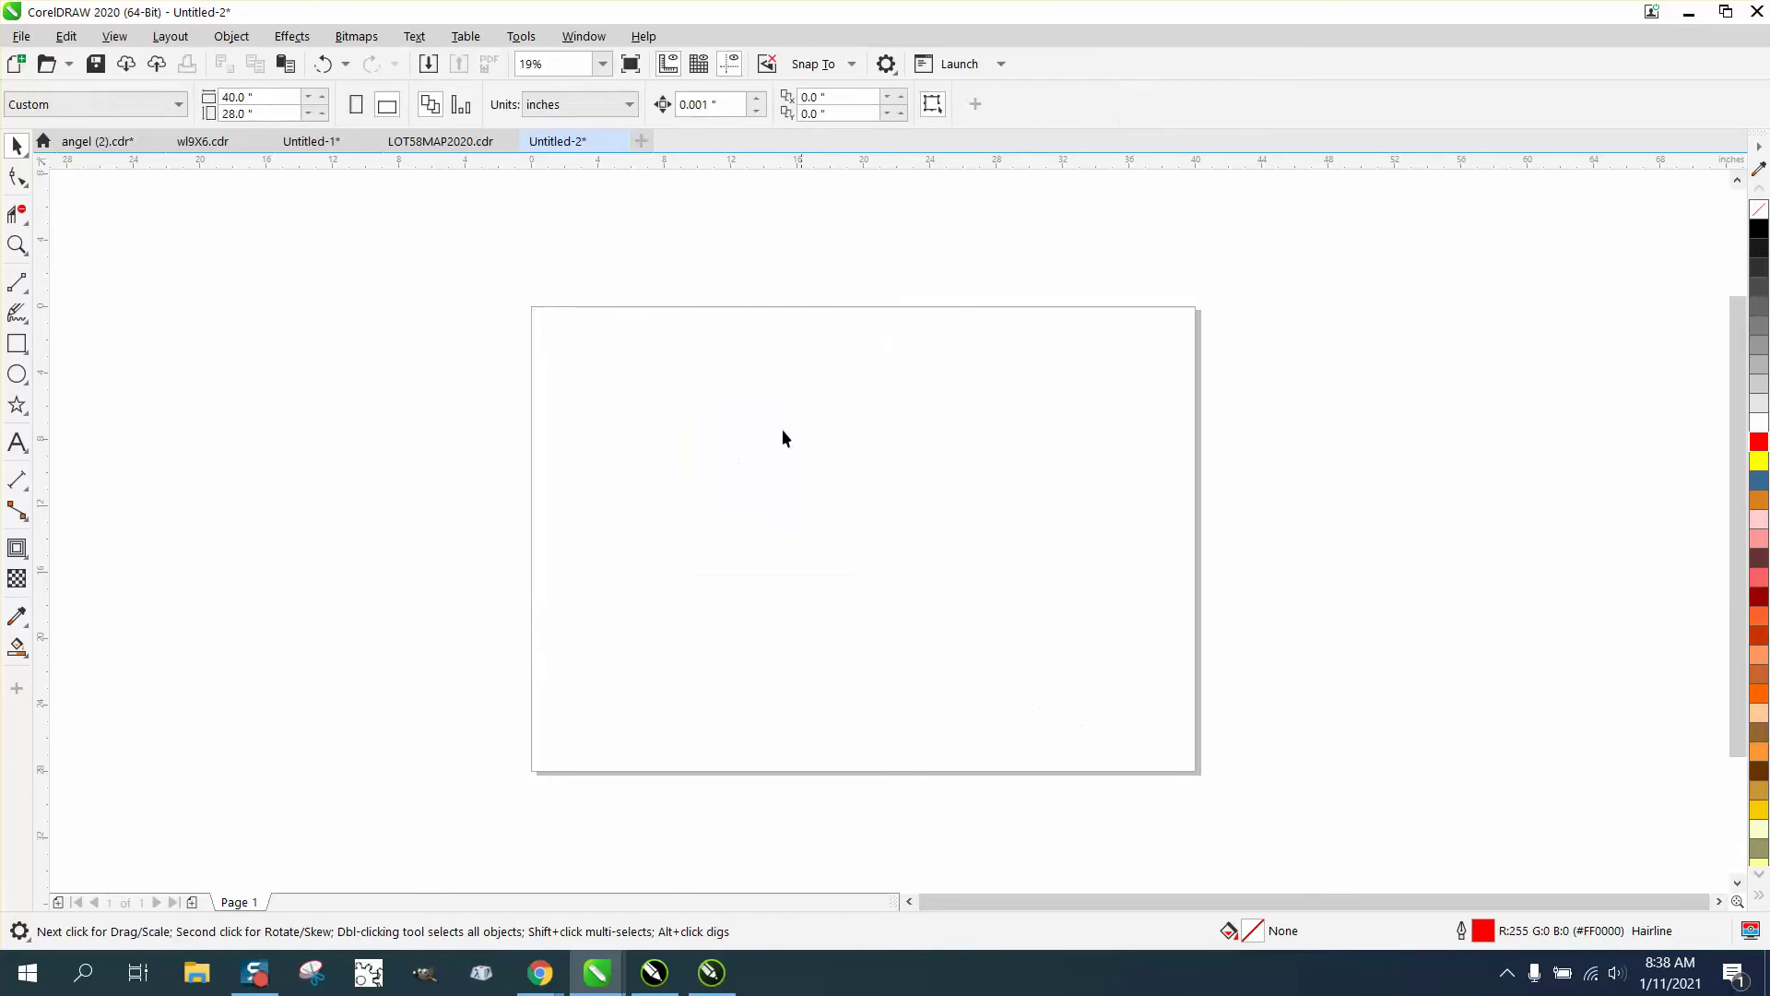
Open the Contour docker and draw a rectangle on the upper-left of the page
click(284, 40)
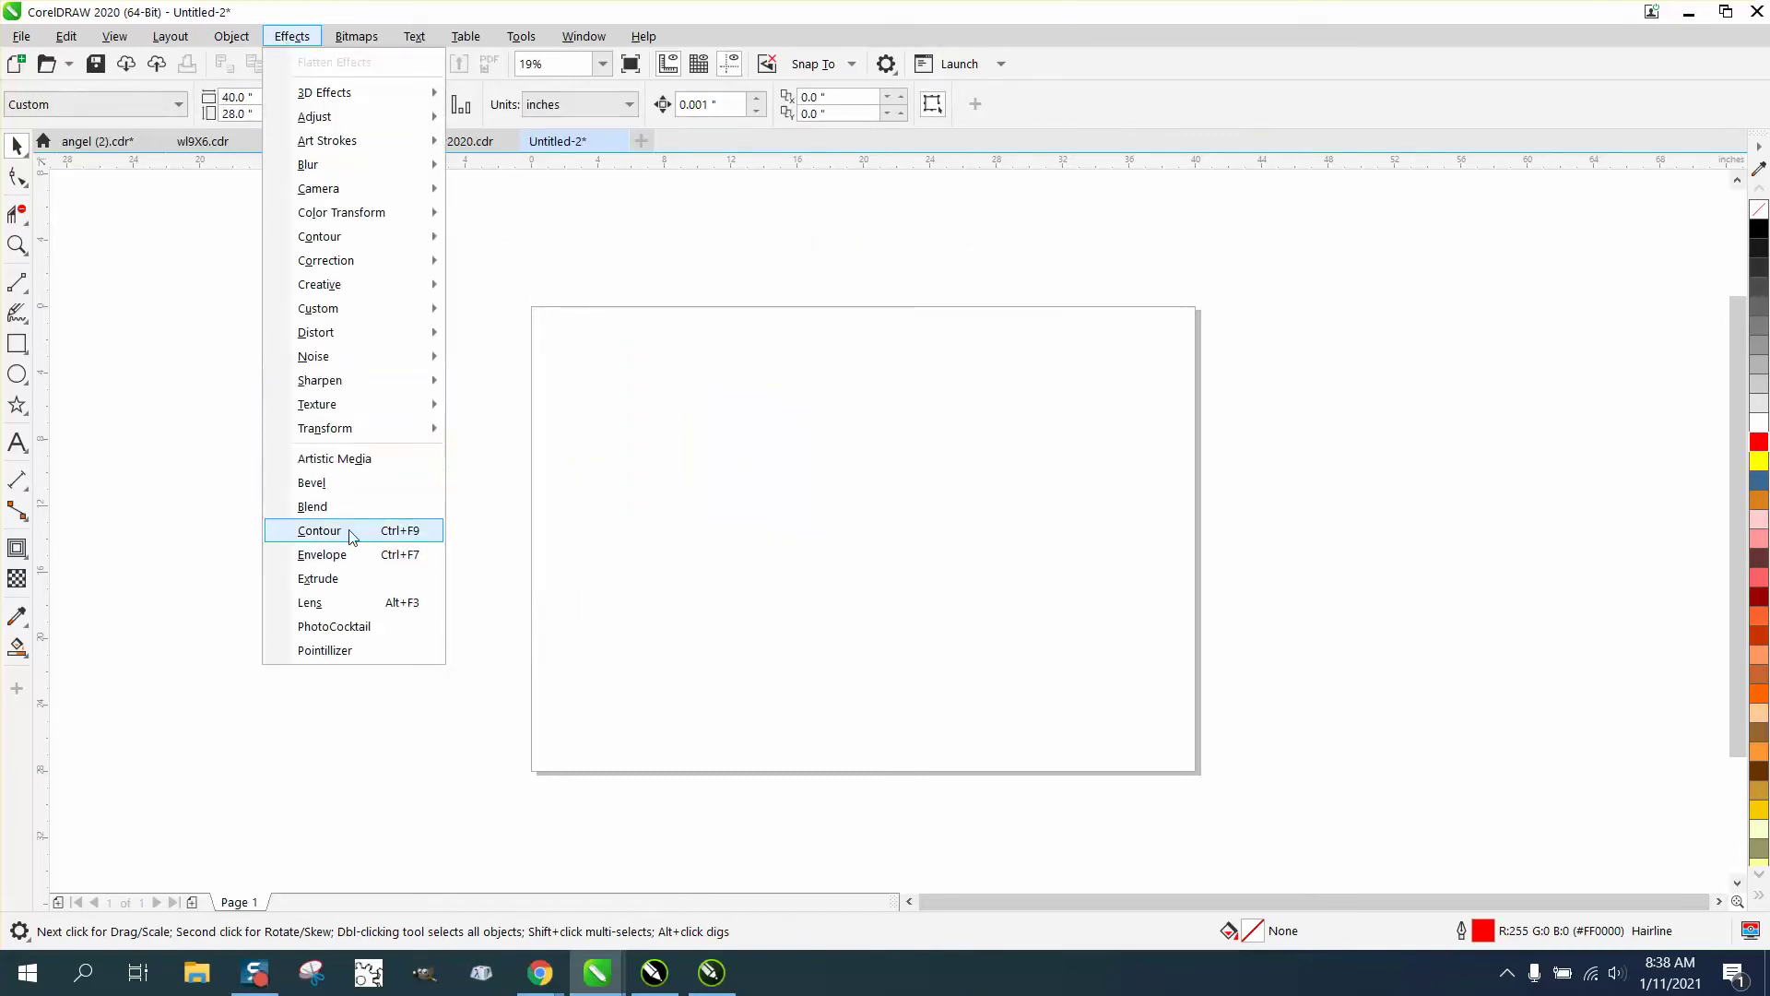
click(421, 534)
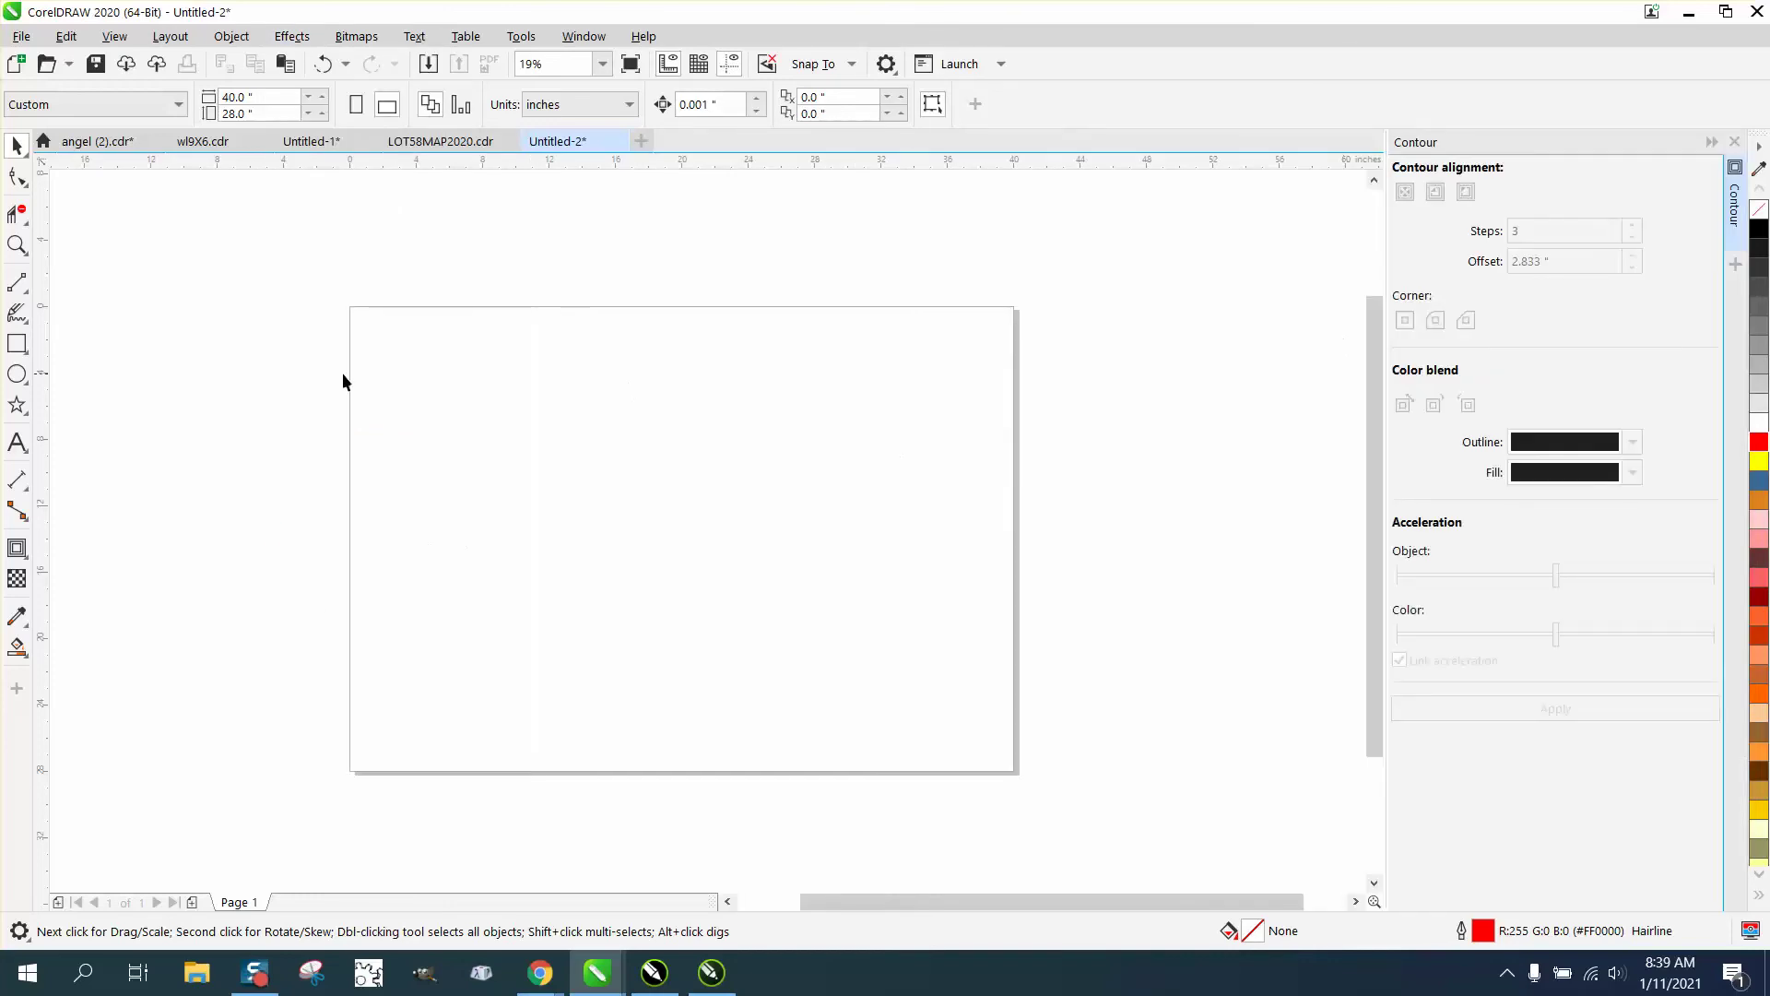
click(17, 343)
drag(483, 407, 679, 527)
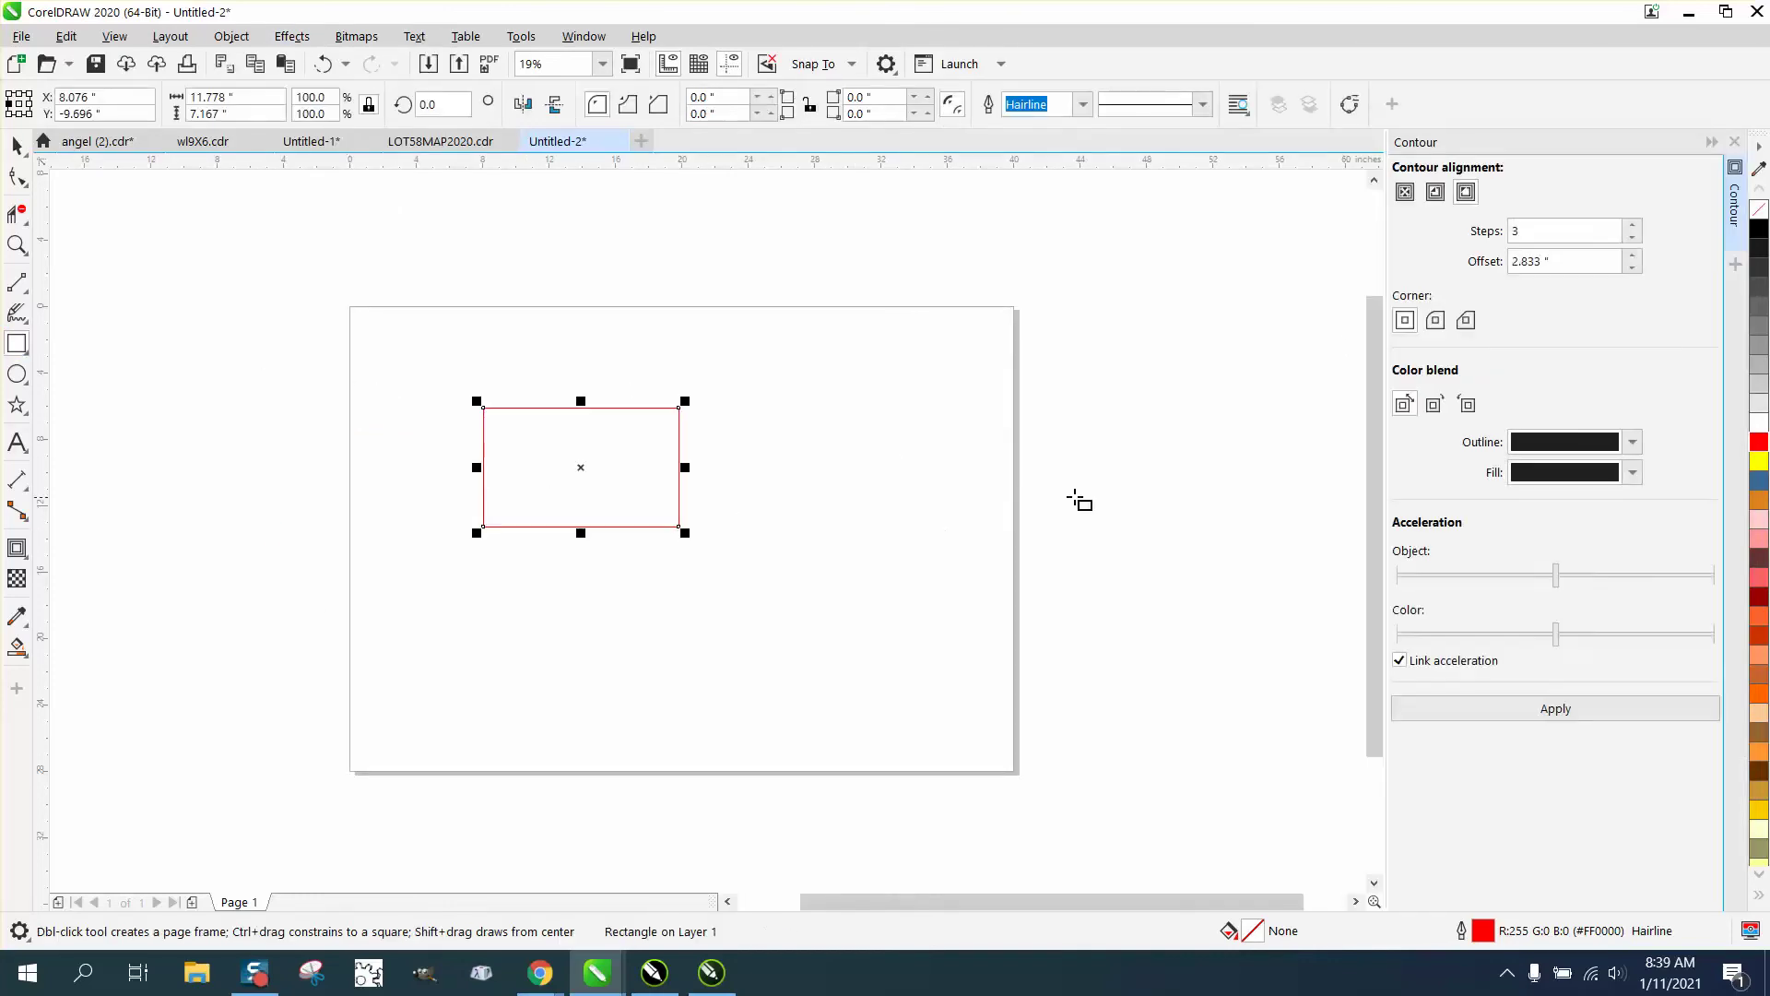
Give the rectangle three outside contours with a 3.0-inch offset
drag(1560, 261, 1461, 277)
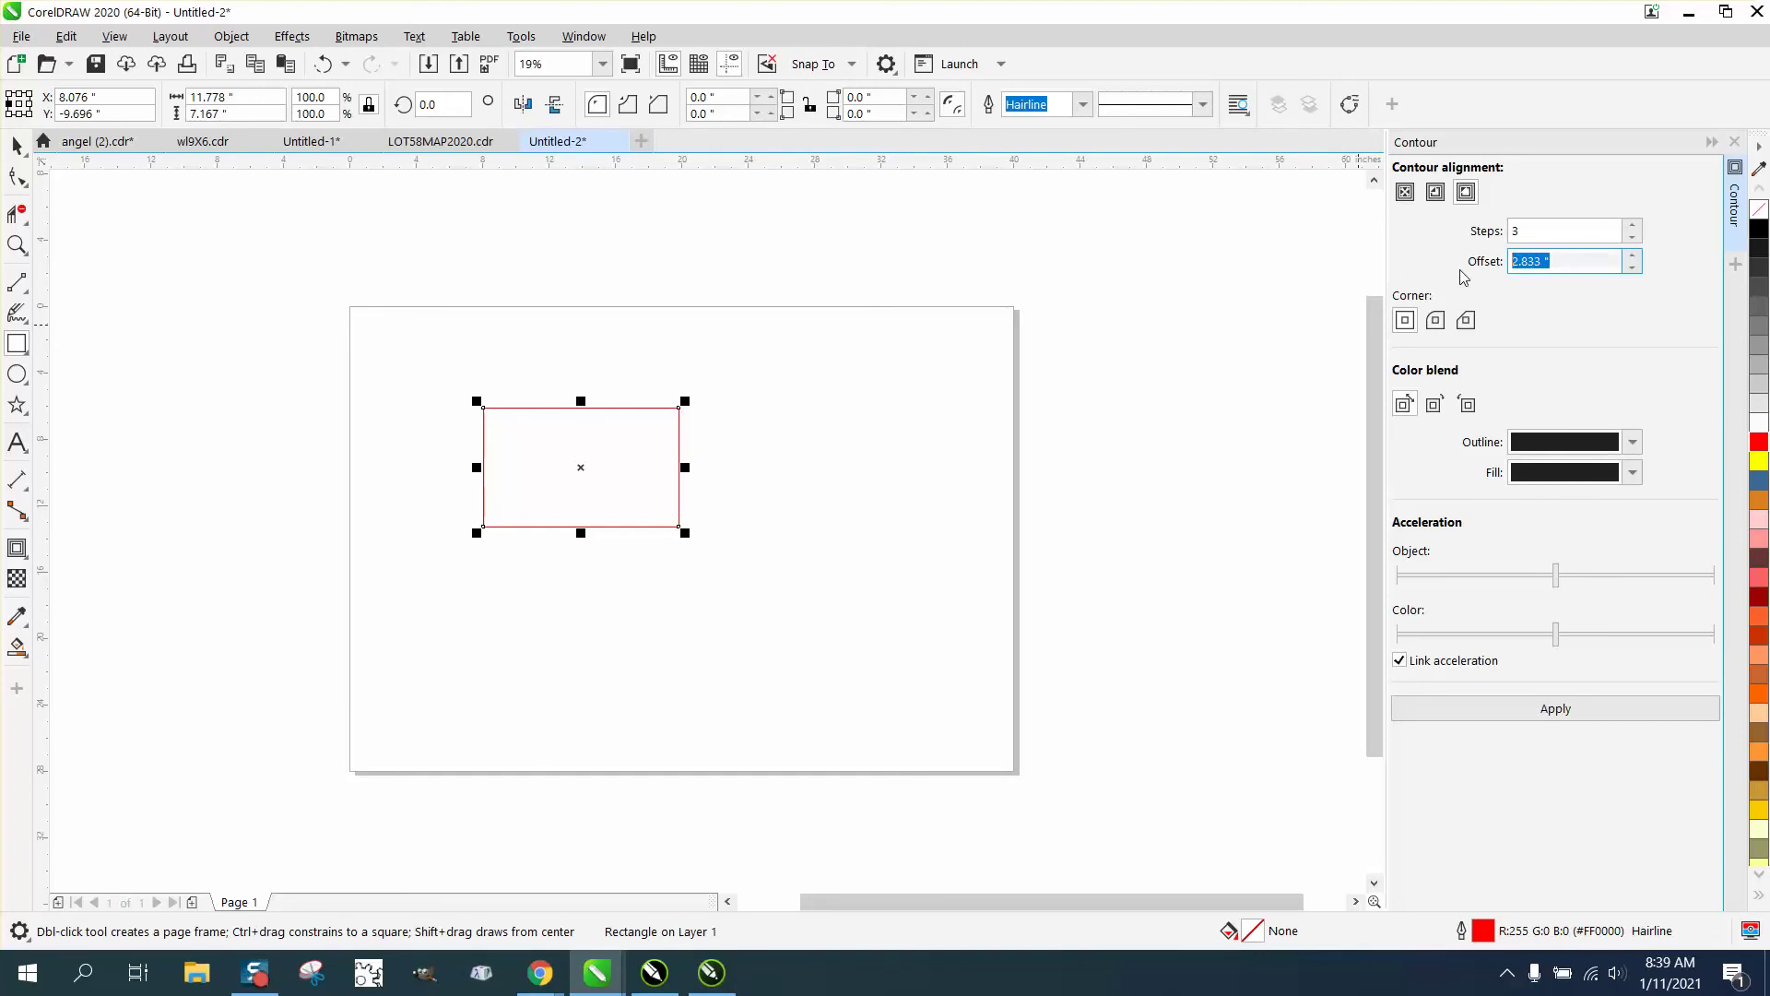
text(3)
click(1464, 194)
click(1546, 709)
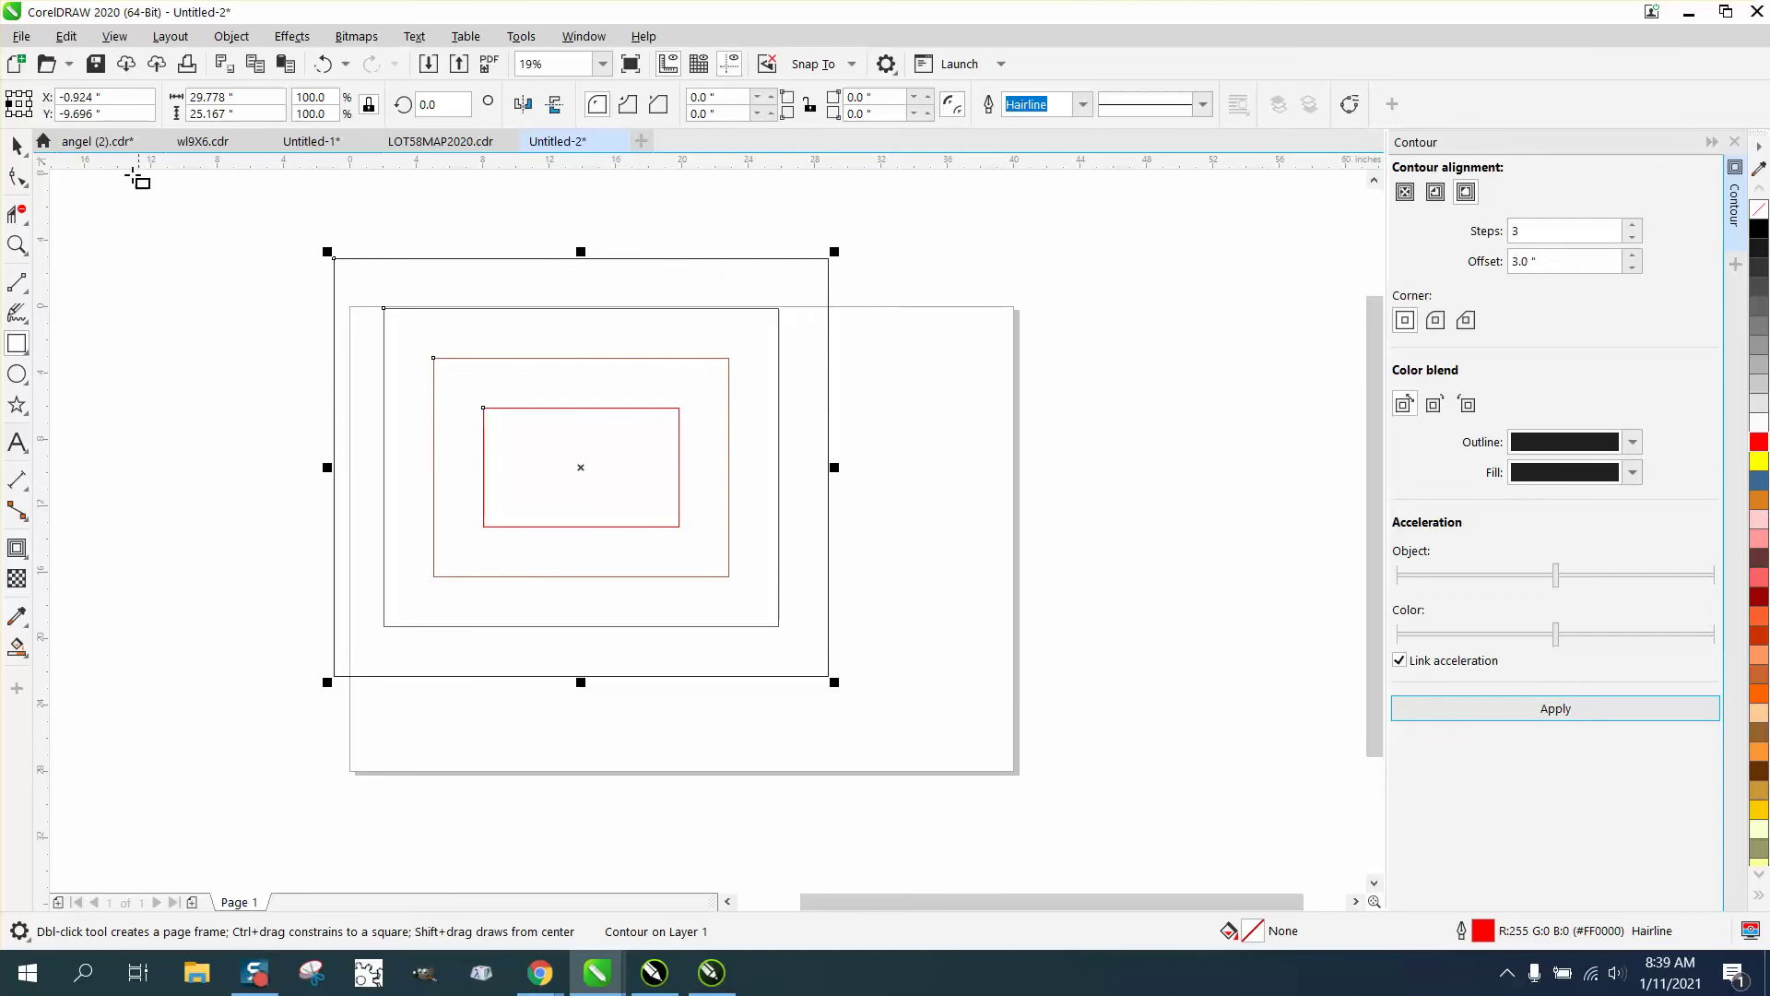
Marquee-select the contoured rectangle with the Pick tool and delete it
click(17, 145)
drag(282, 218, 985, 727)
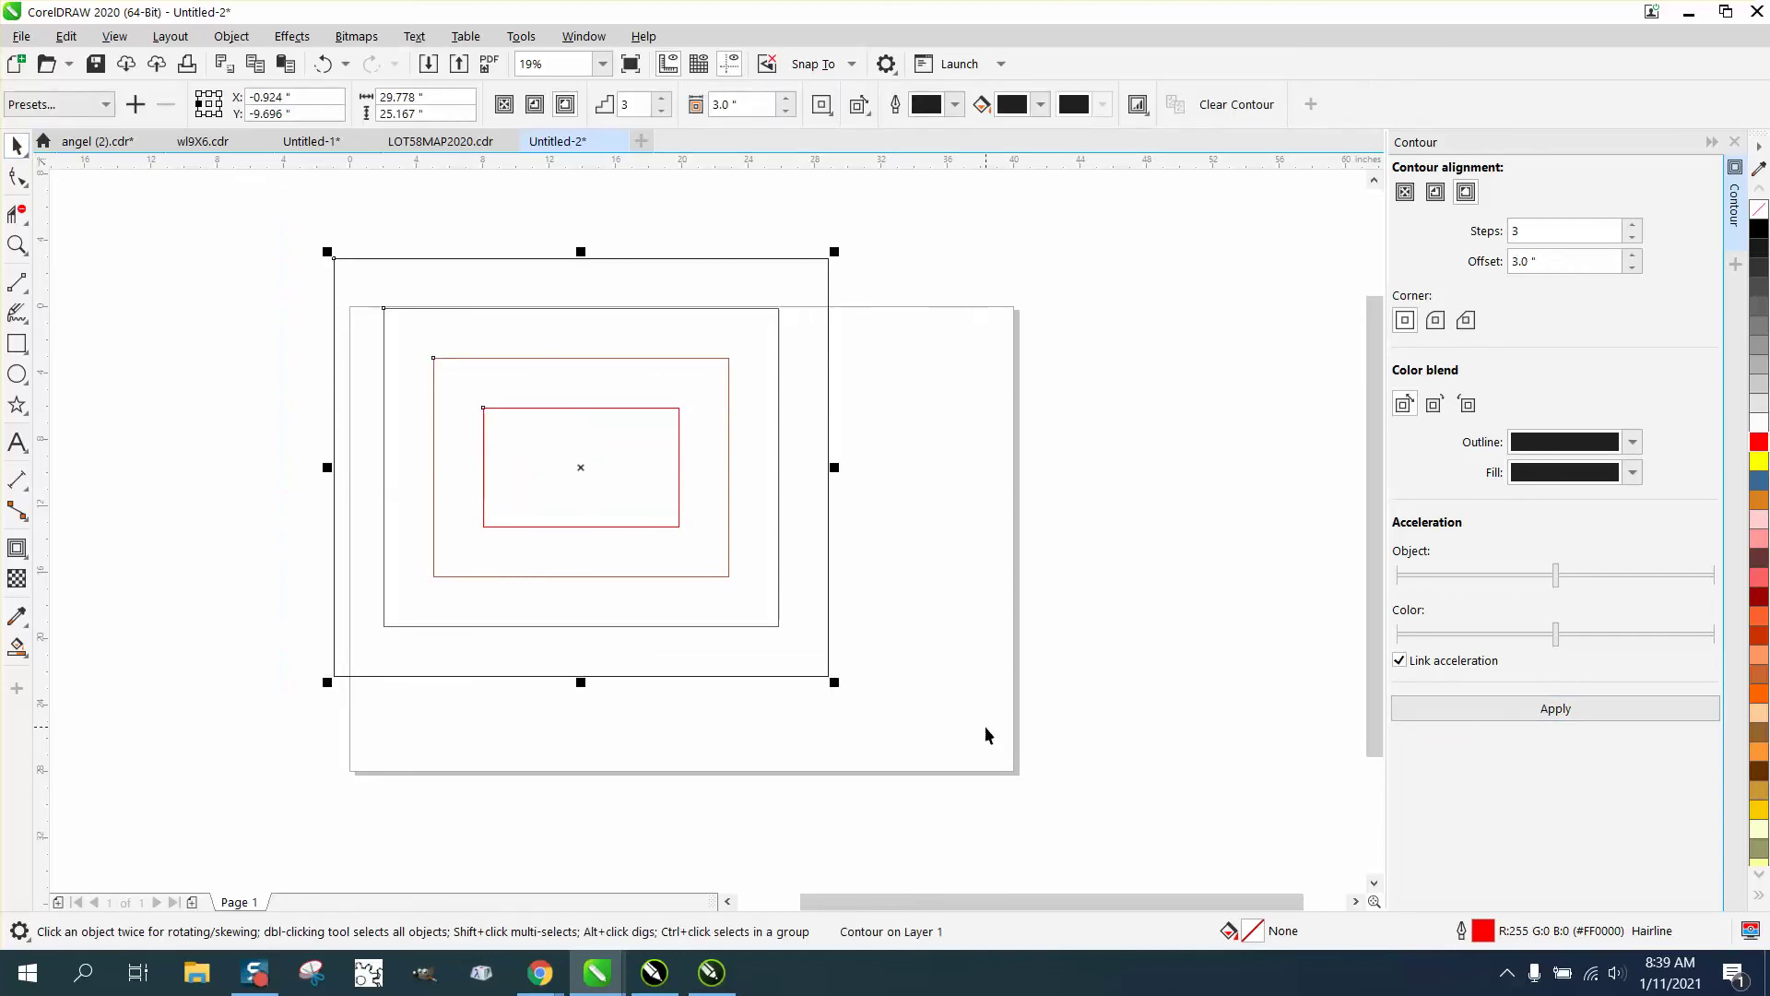
key(Delete)
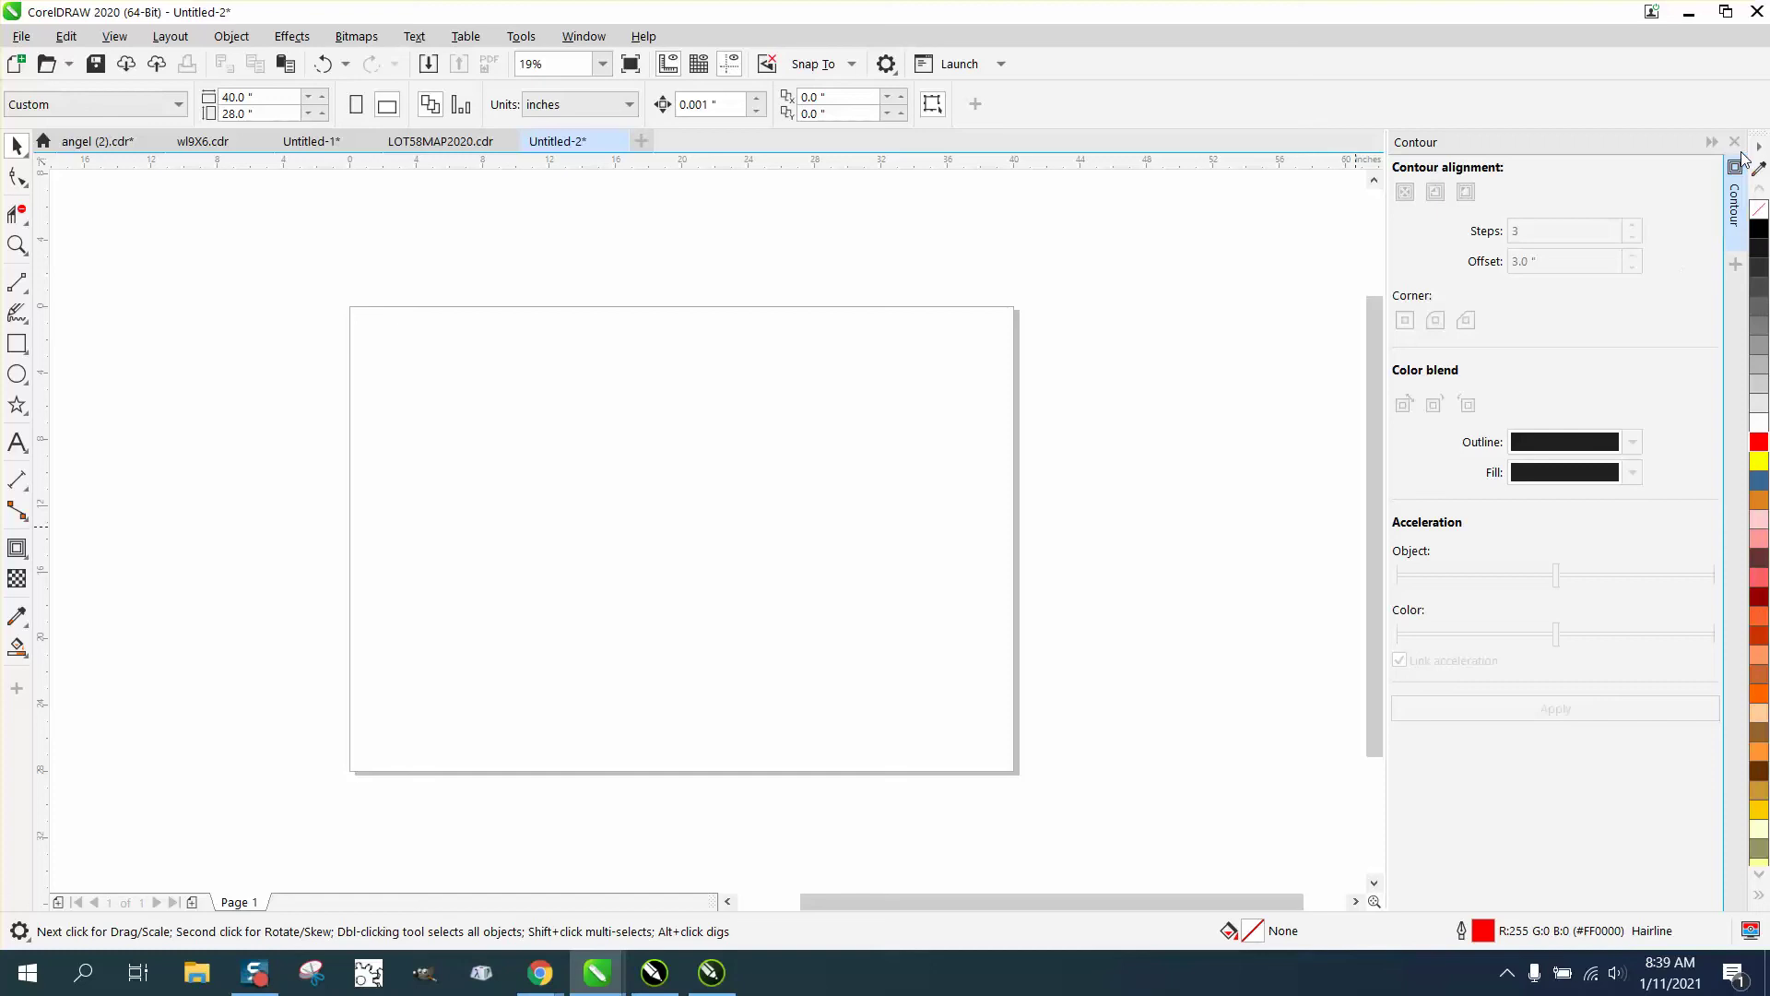
Close the Contour docker and, in the Palettes docker, check CMYK Palette and uncheck RGB Palette
click(1734, 141)
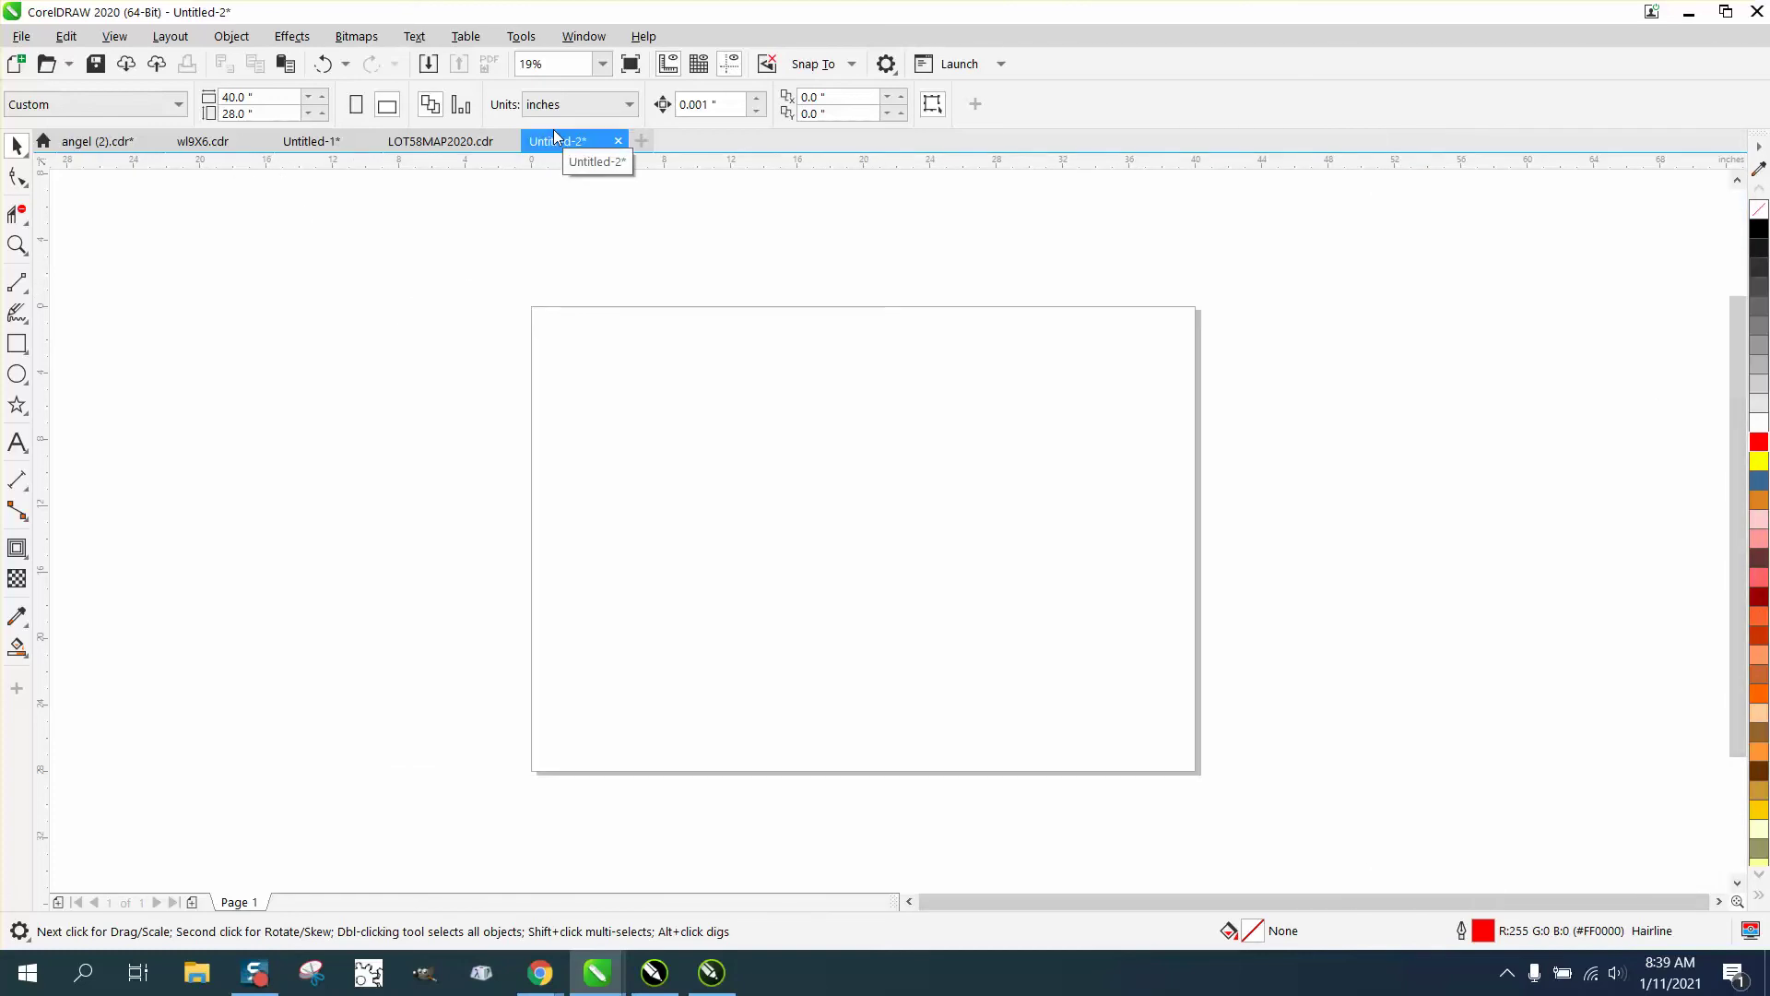
click(584, 36)
mouse_move(636, 376)
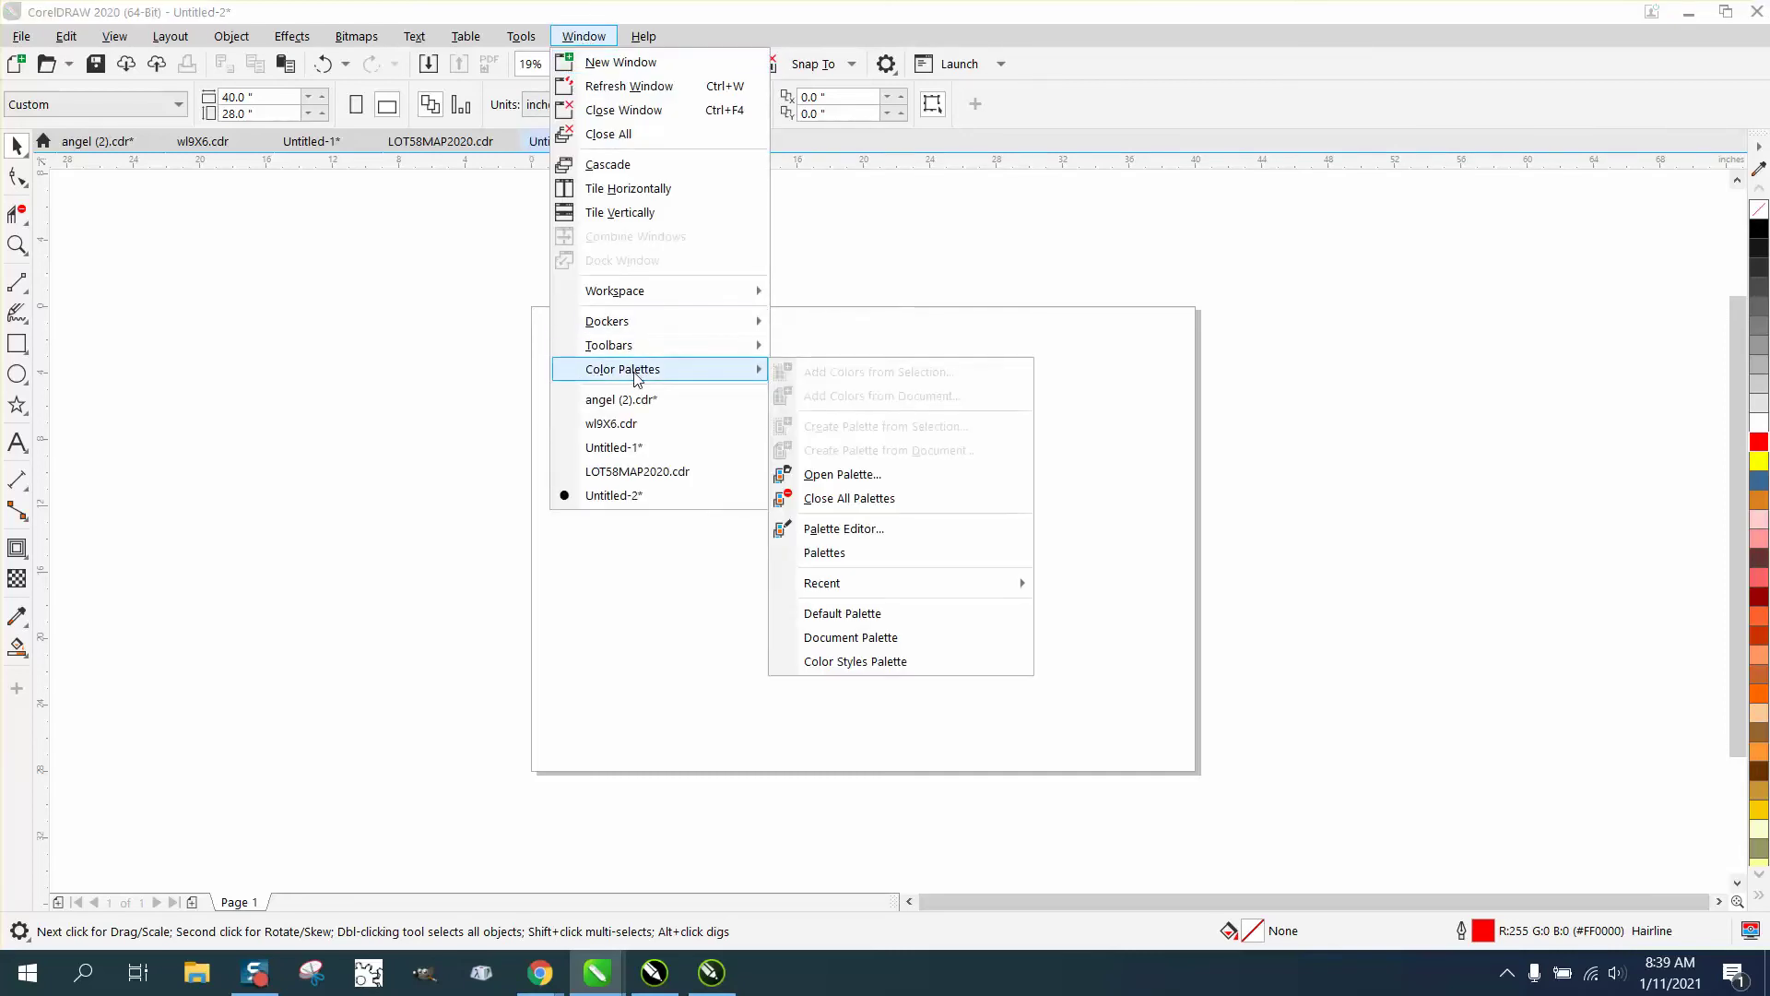
click(801, 553)
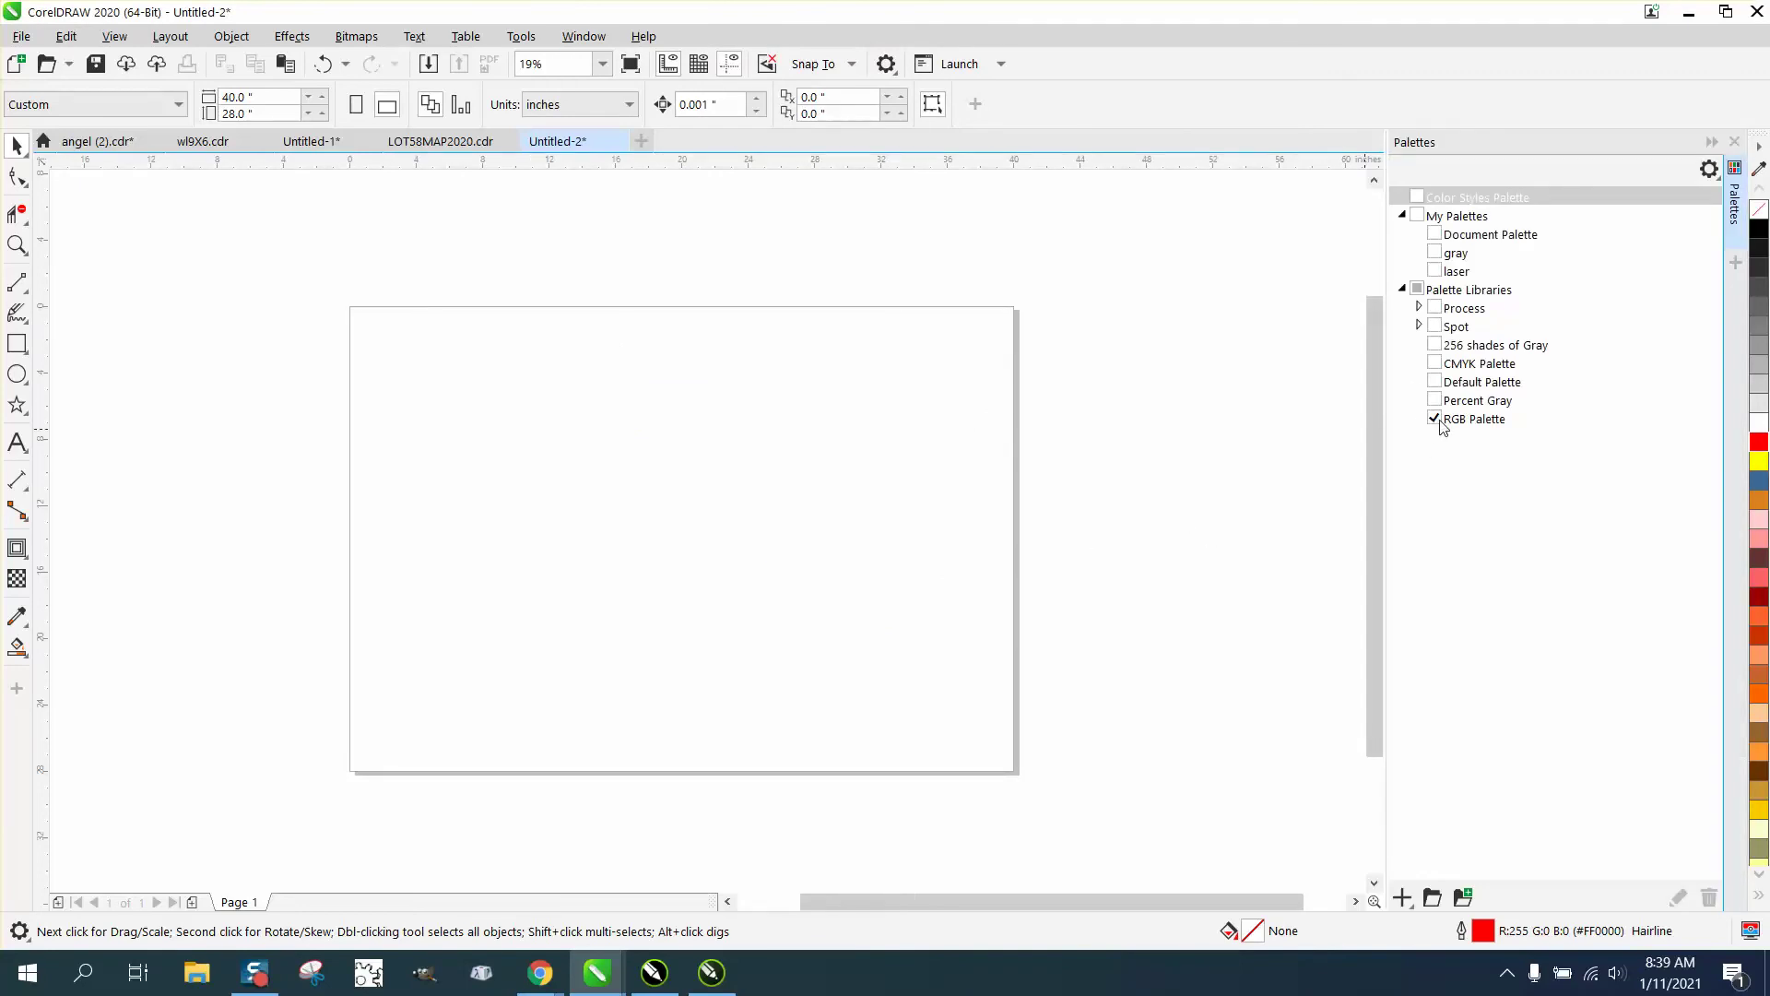
click(1435, 364)
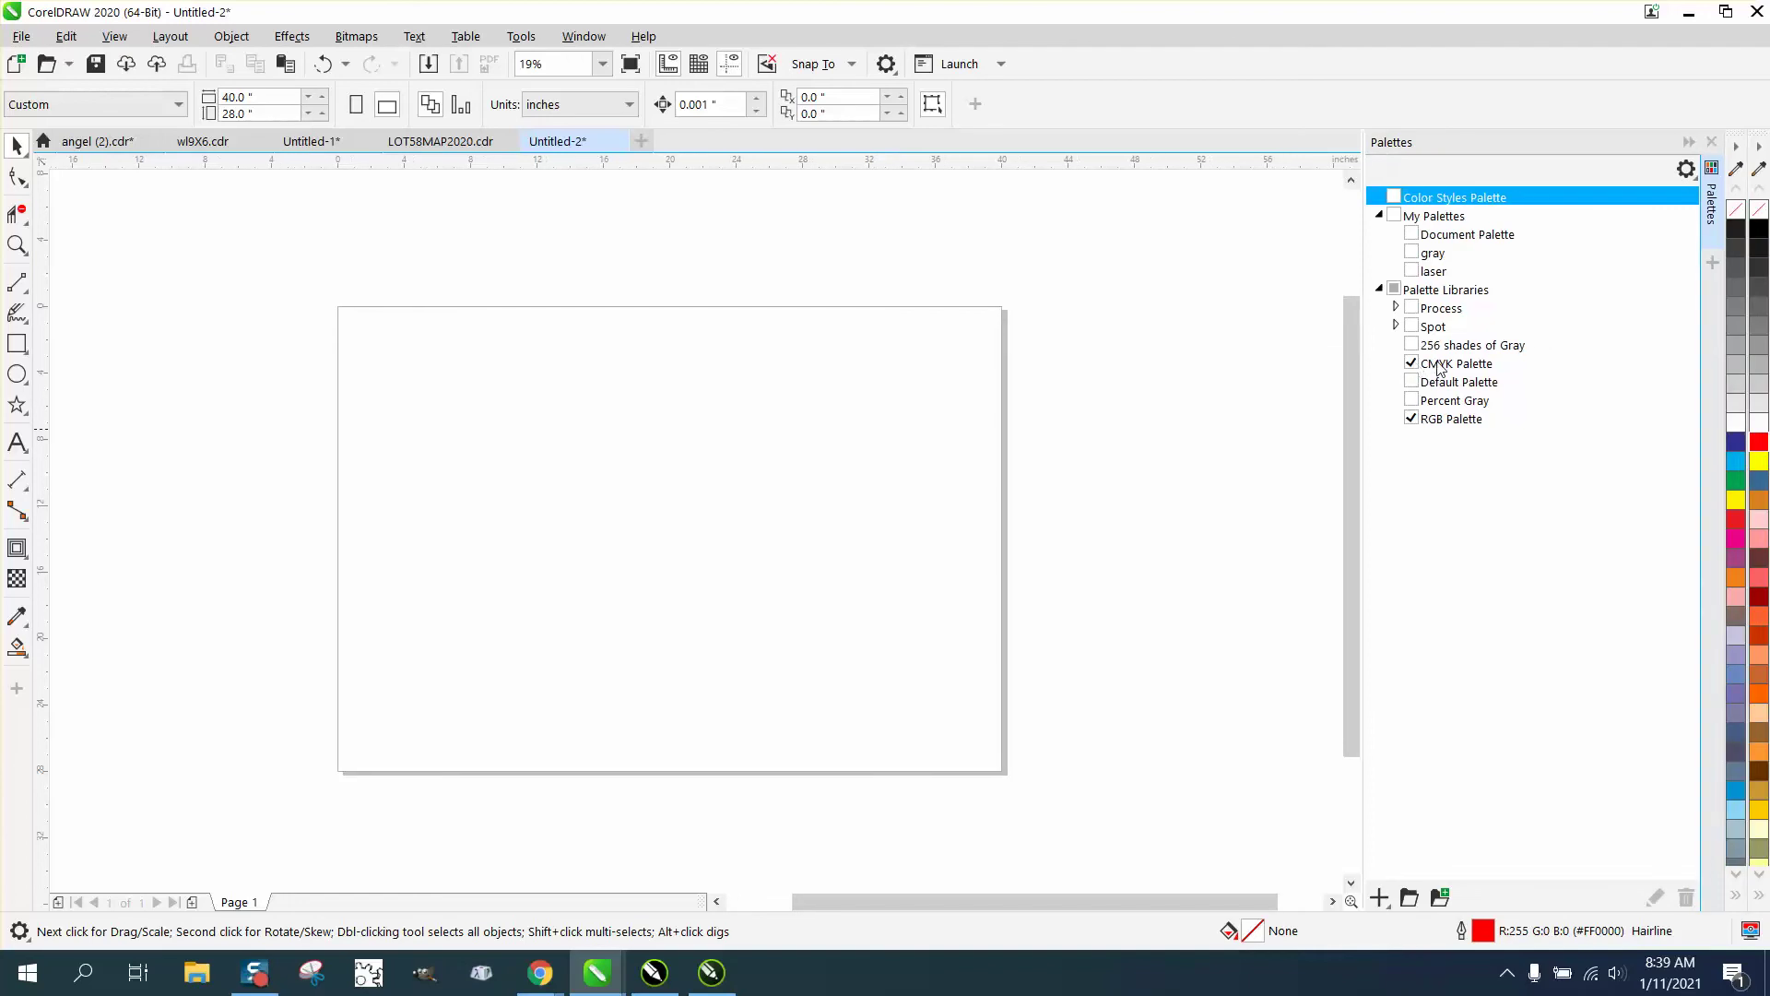
click(1413, 422)
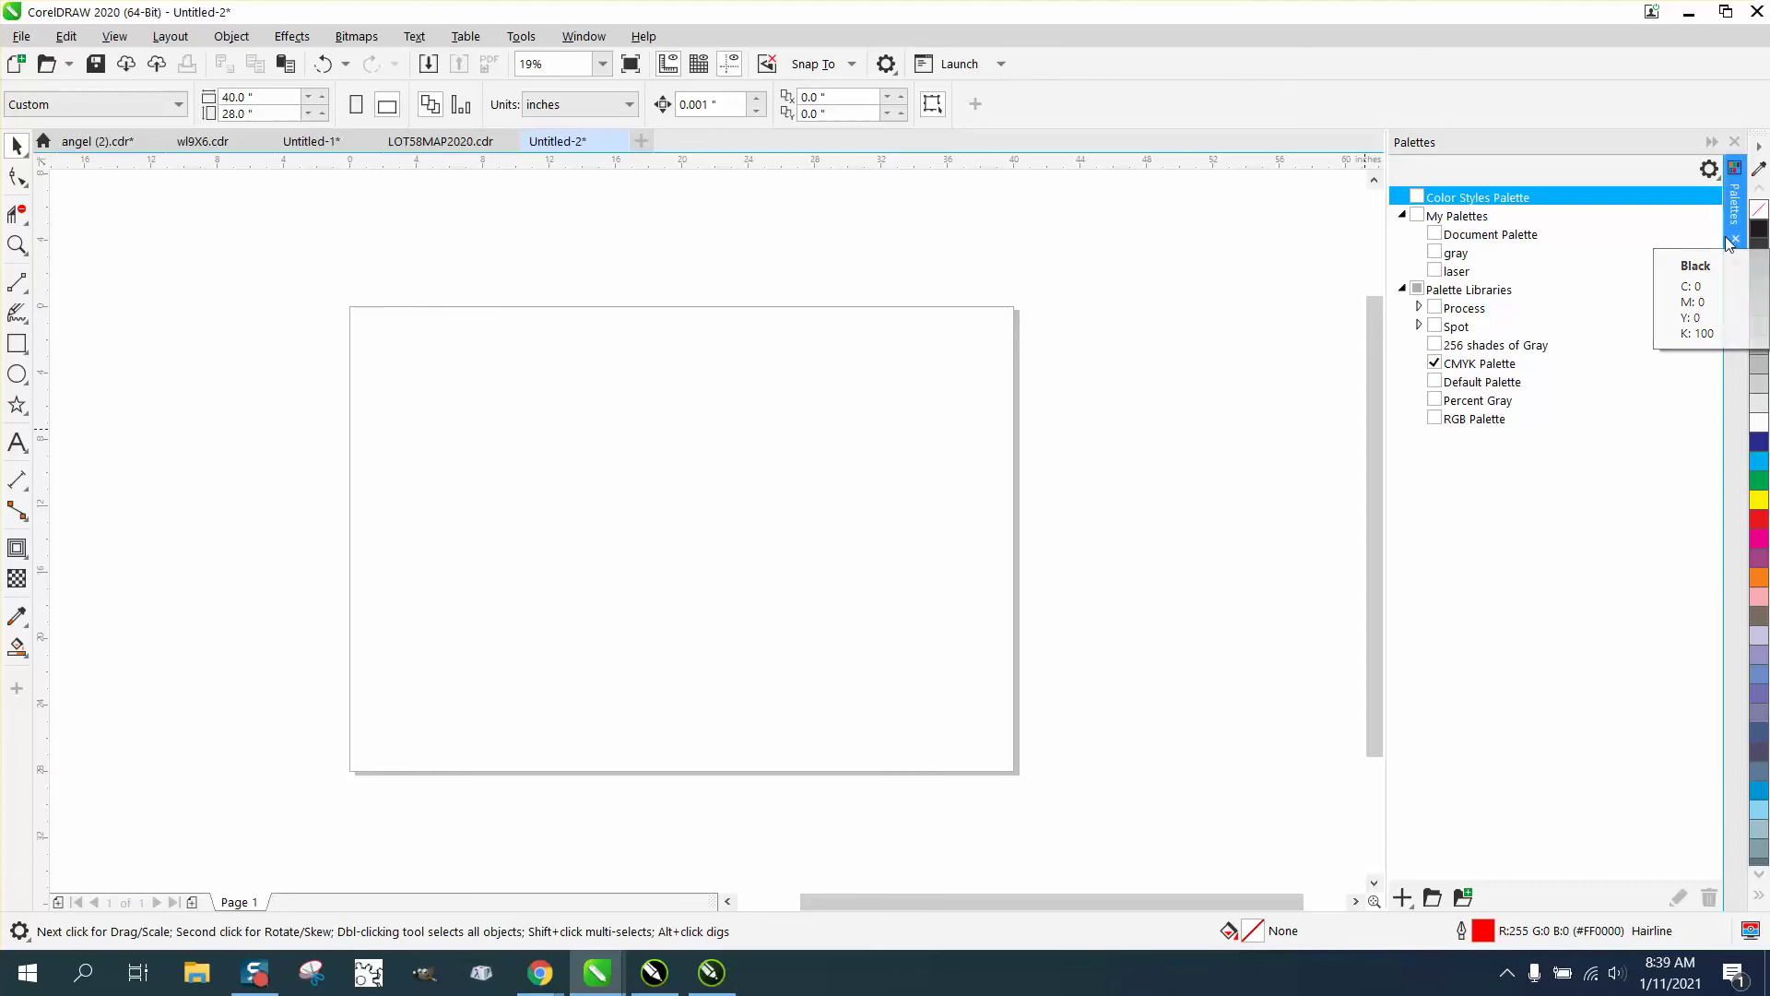
Toggle Document Palette and gray on and off, then turn on laser and turn off CMYK Palette
click(1436, 236)
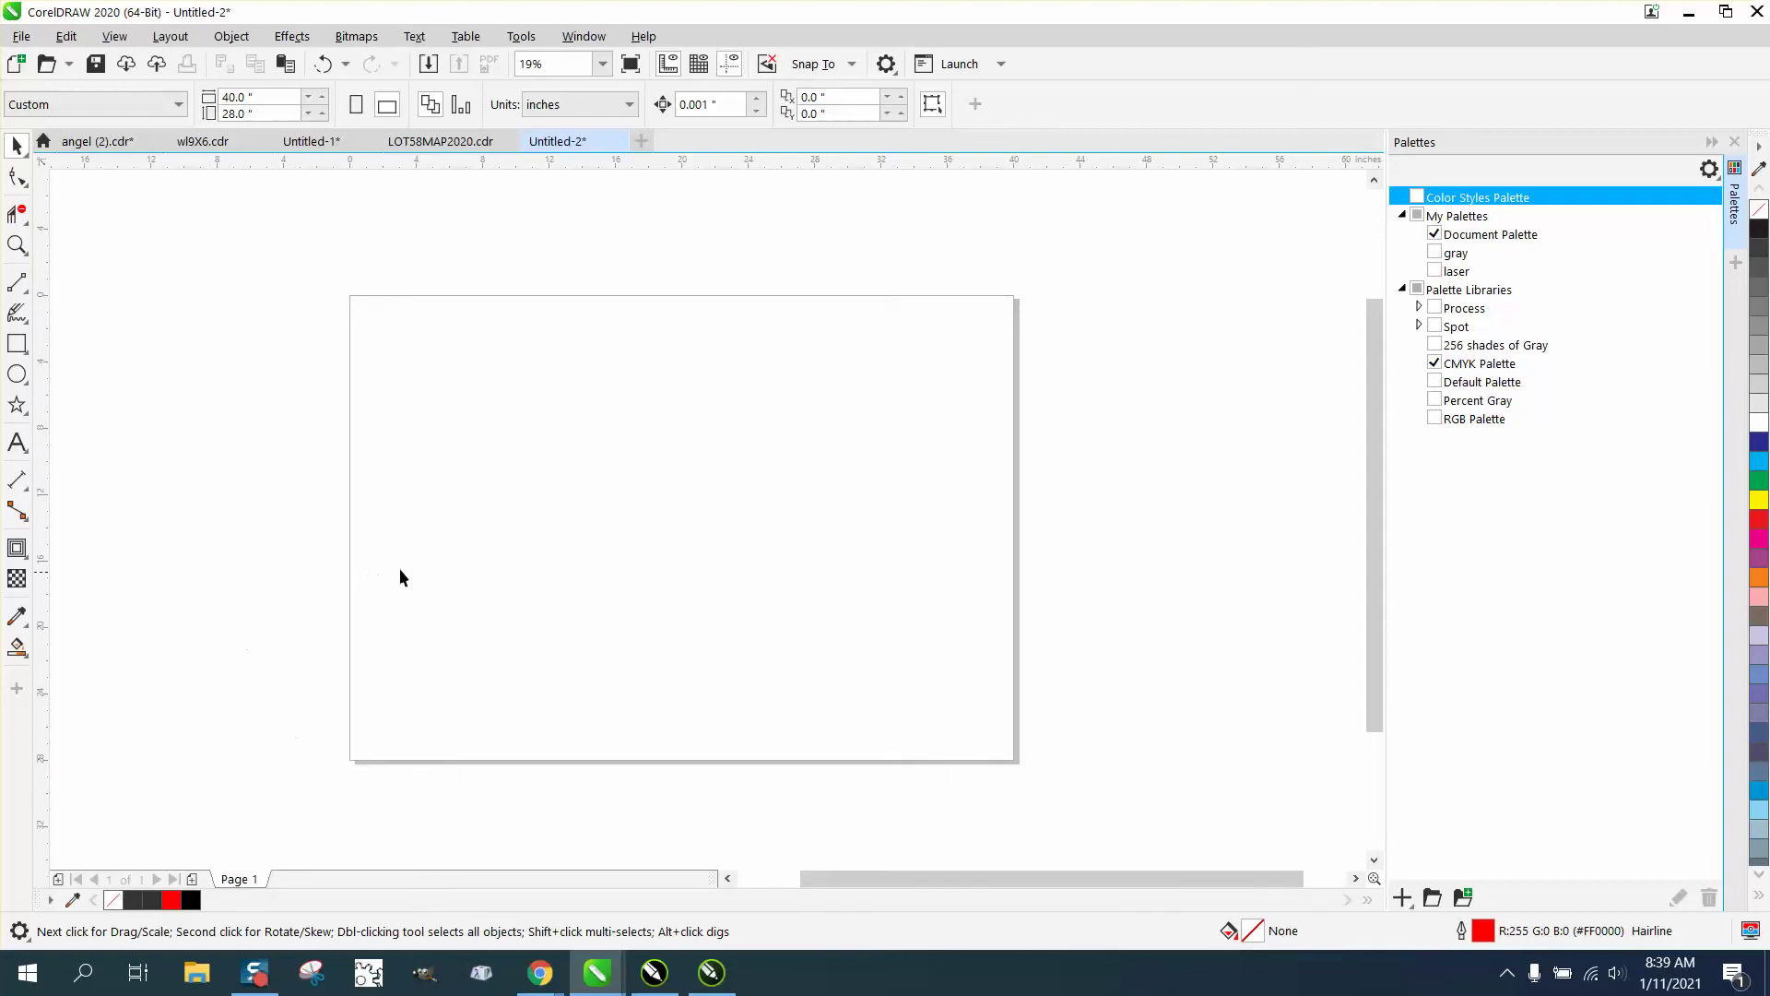
click(1435, 236)
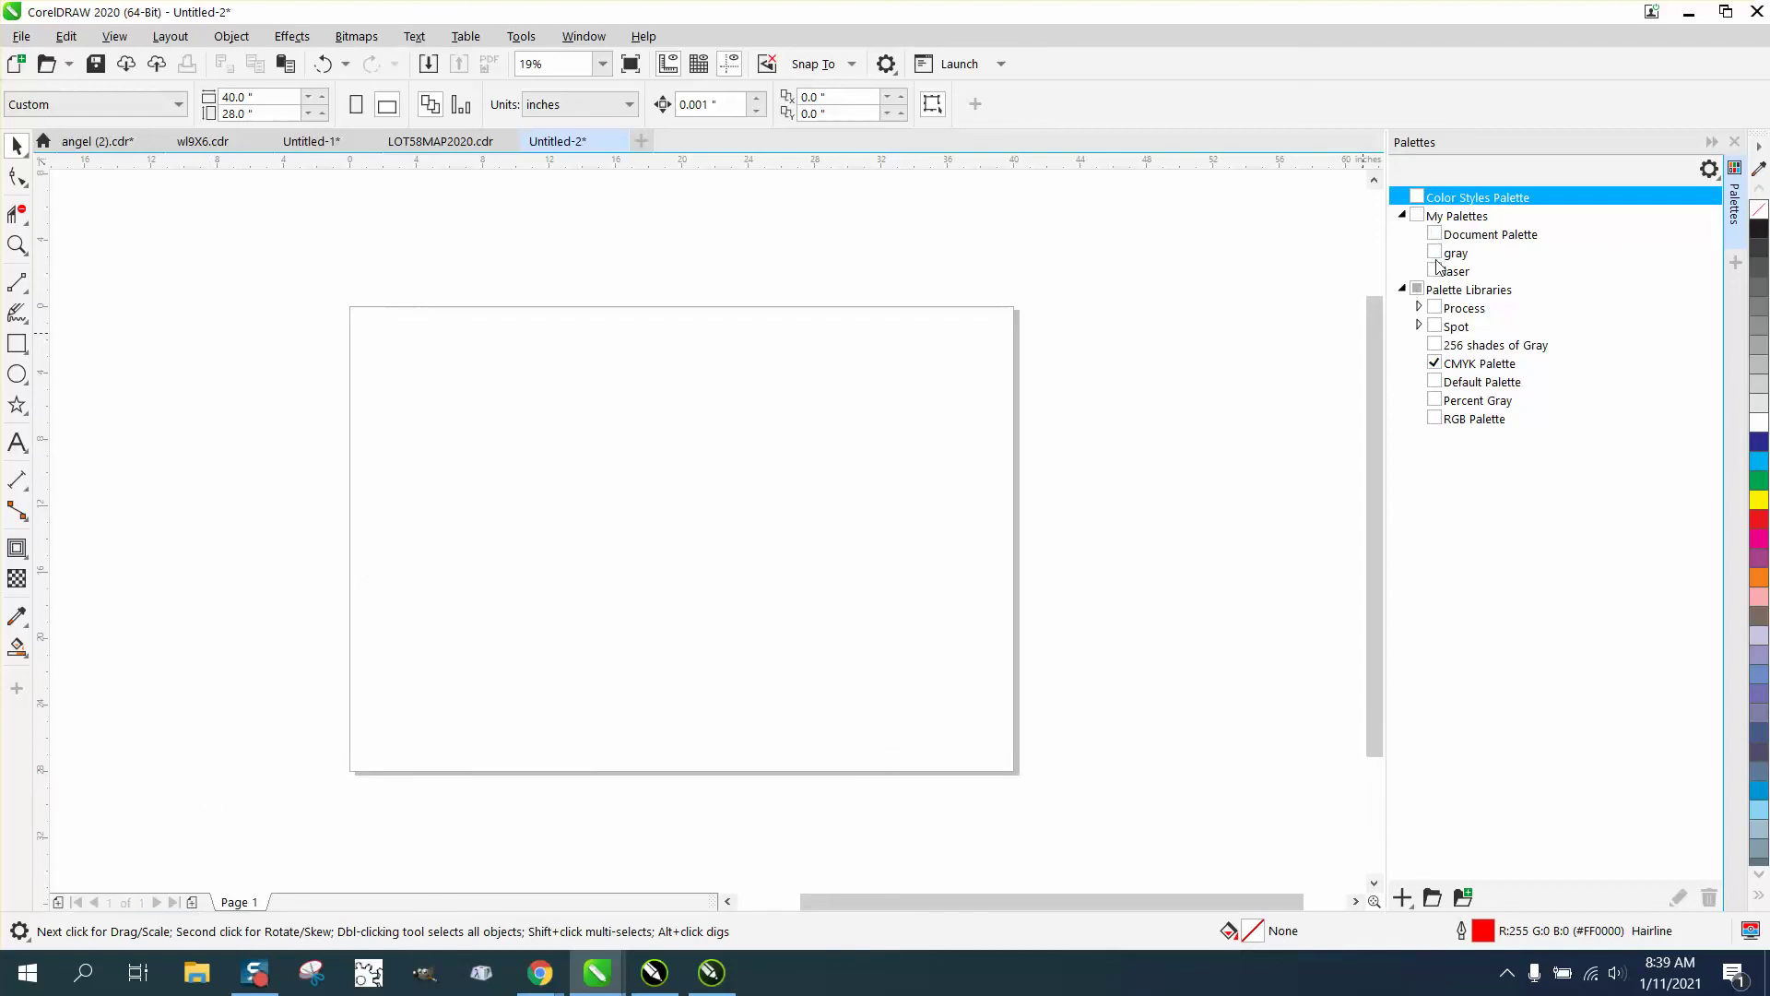
click(1435, 253)
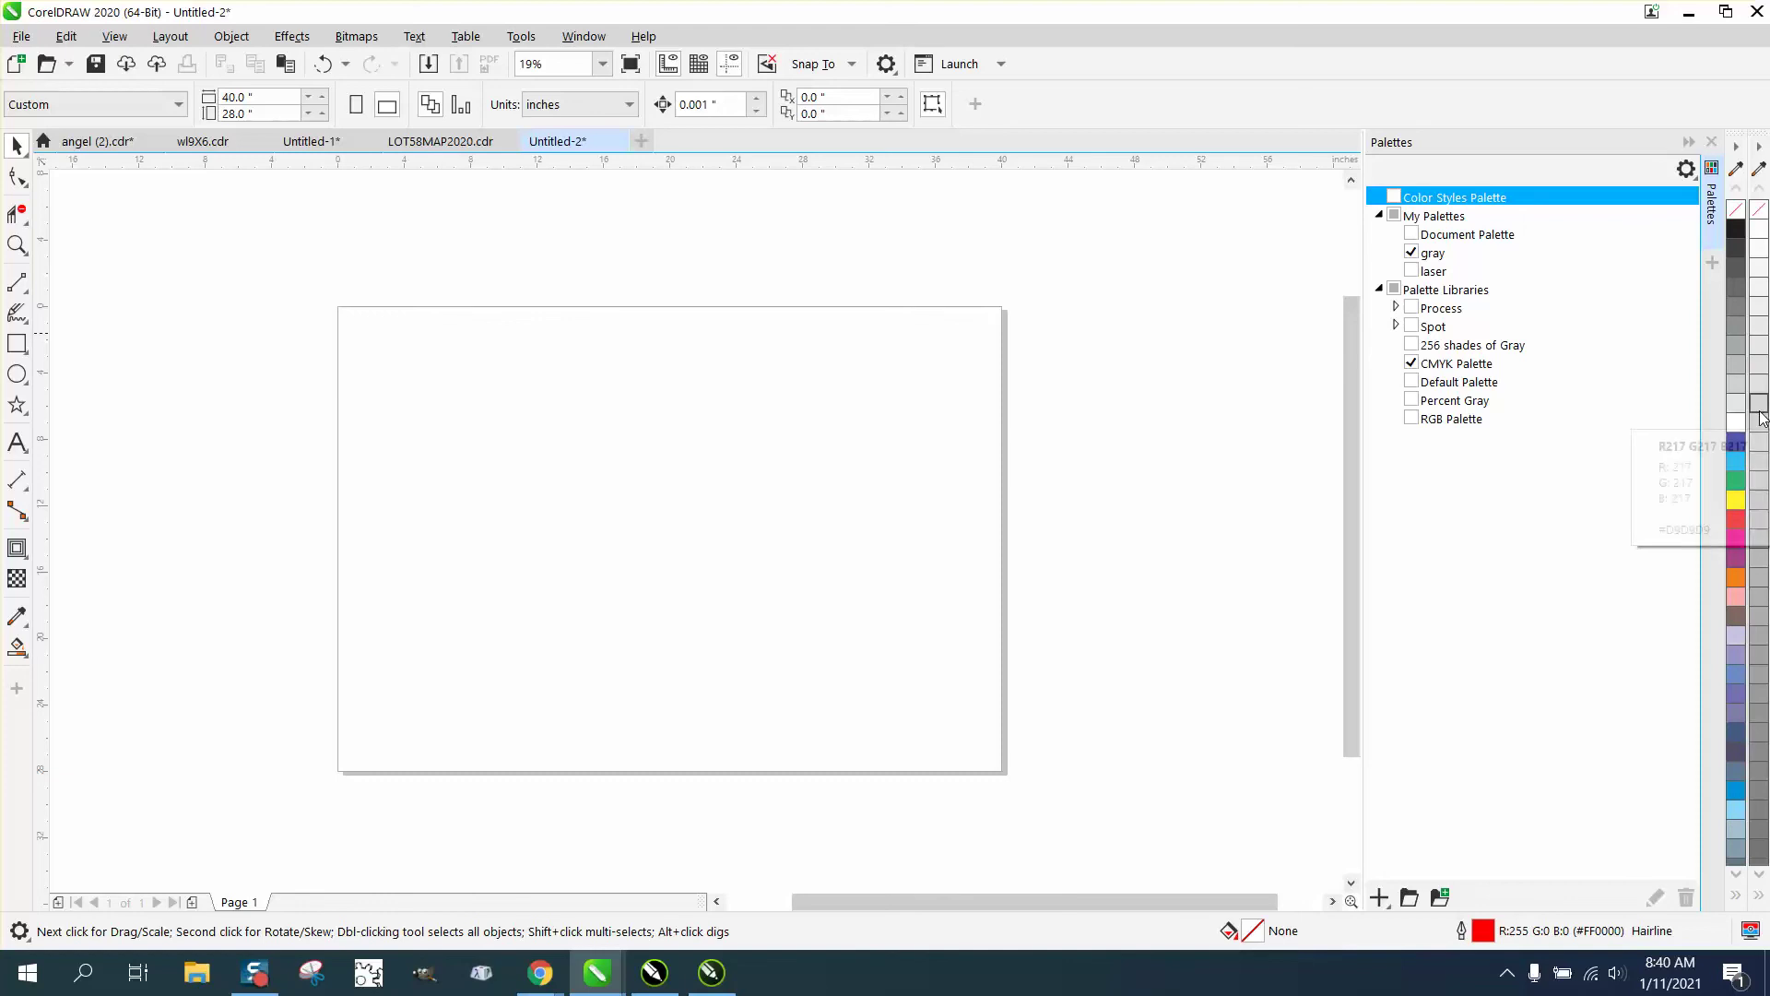
click(1410, 255)
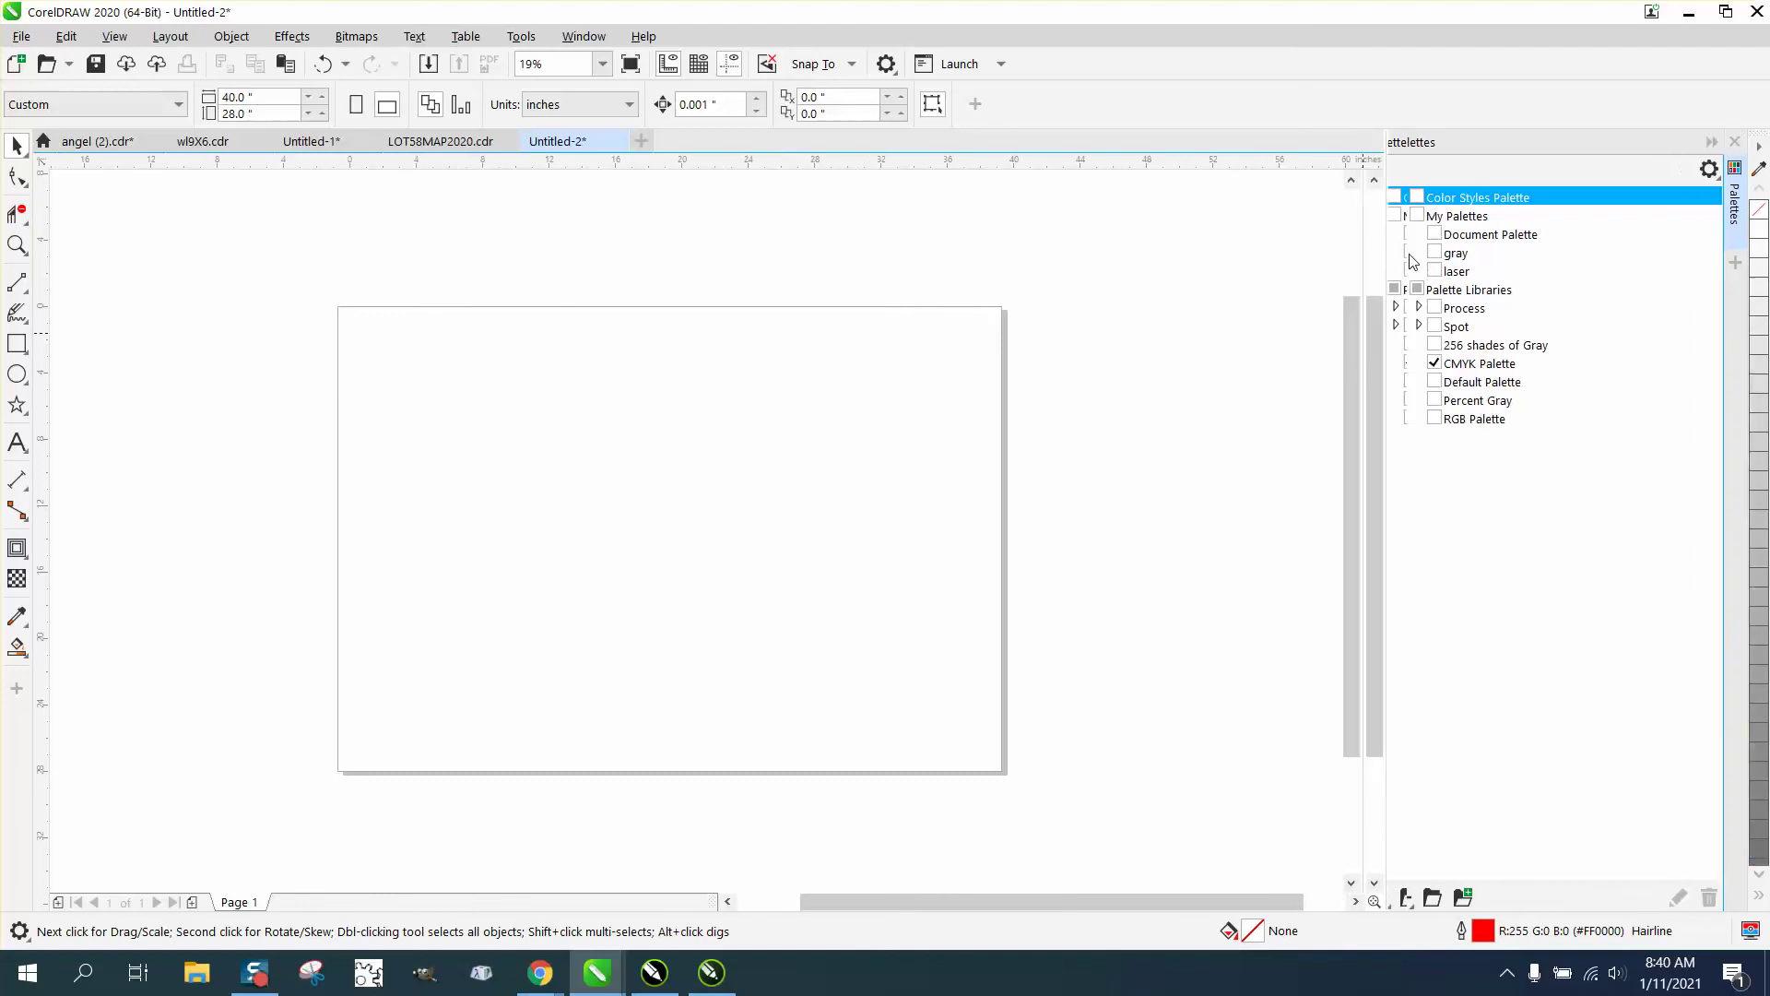
click(1434, 272)
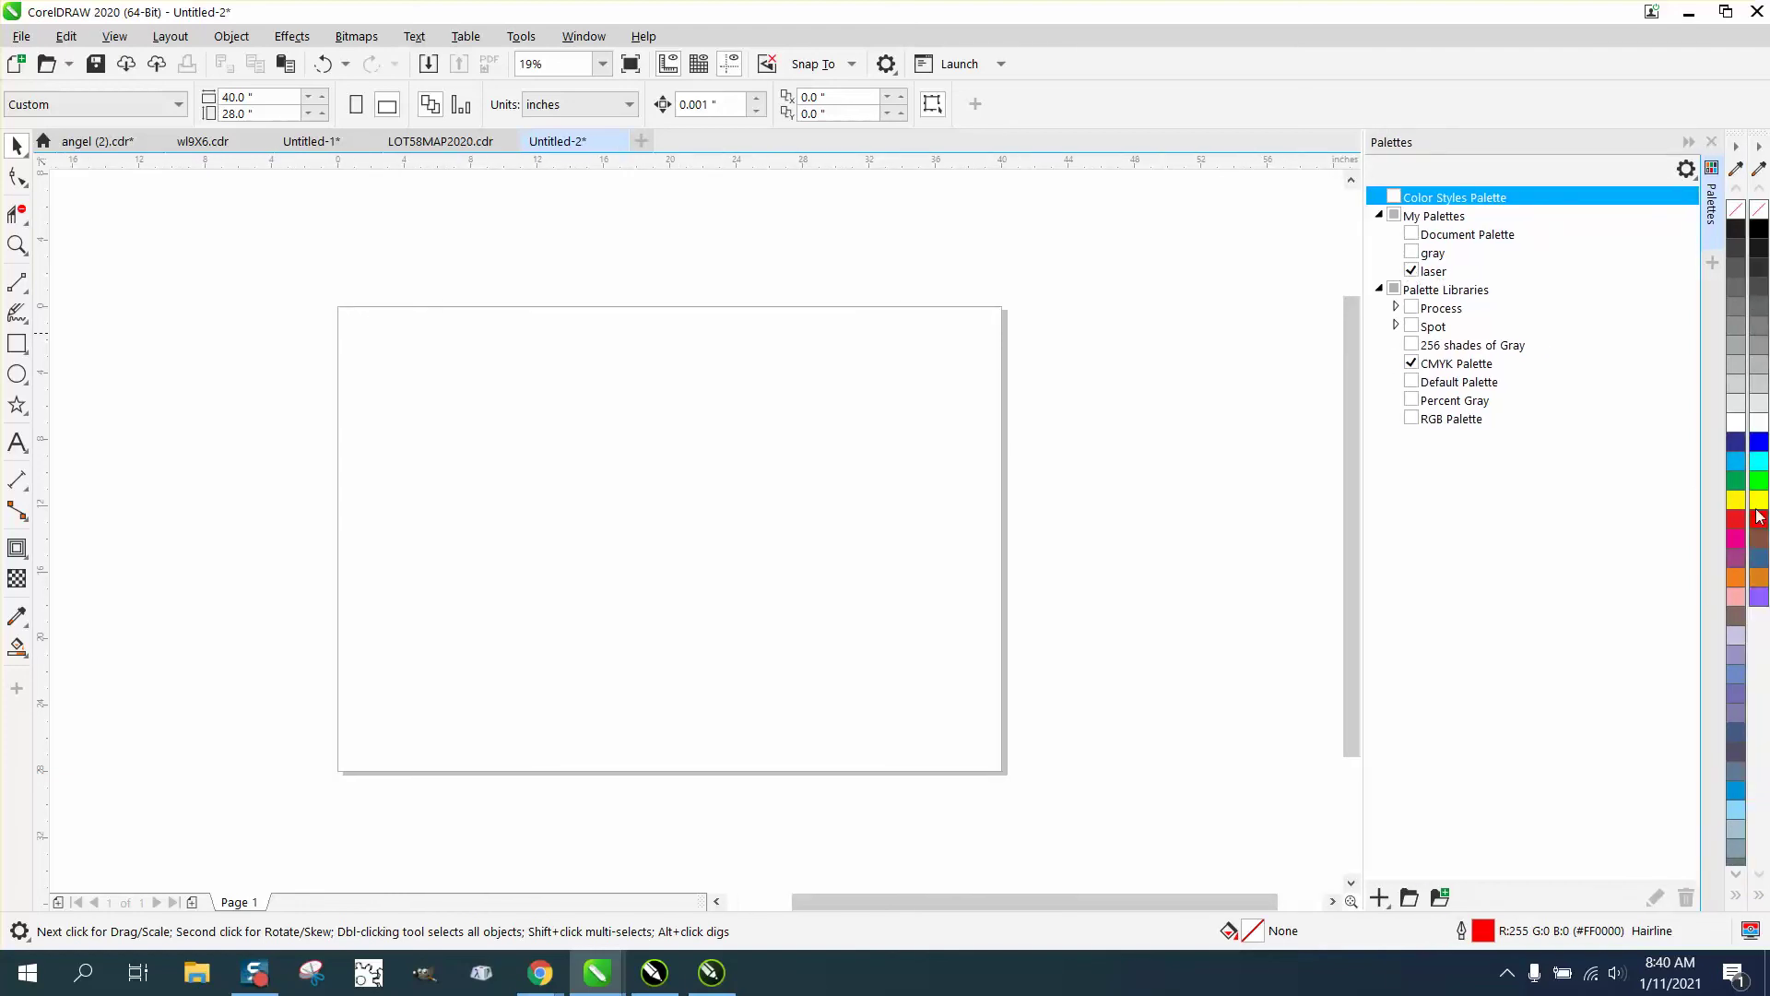
click(1410, 363)
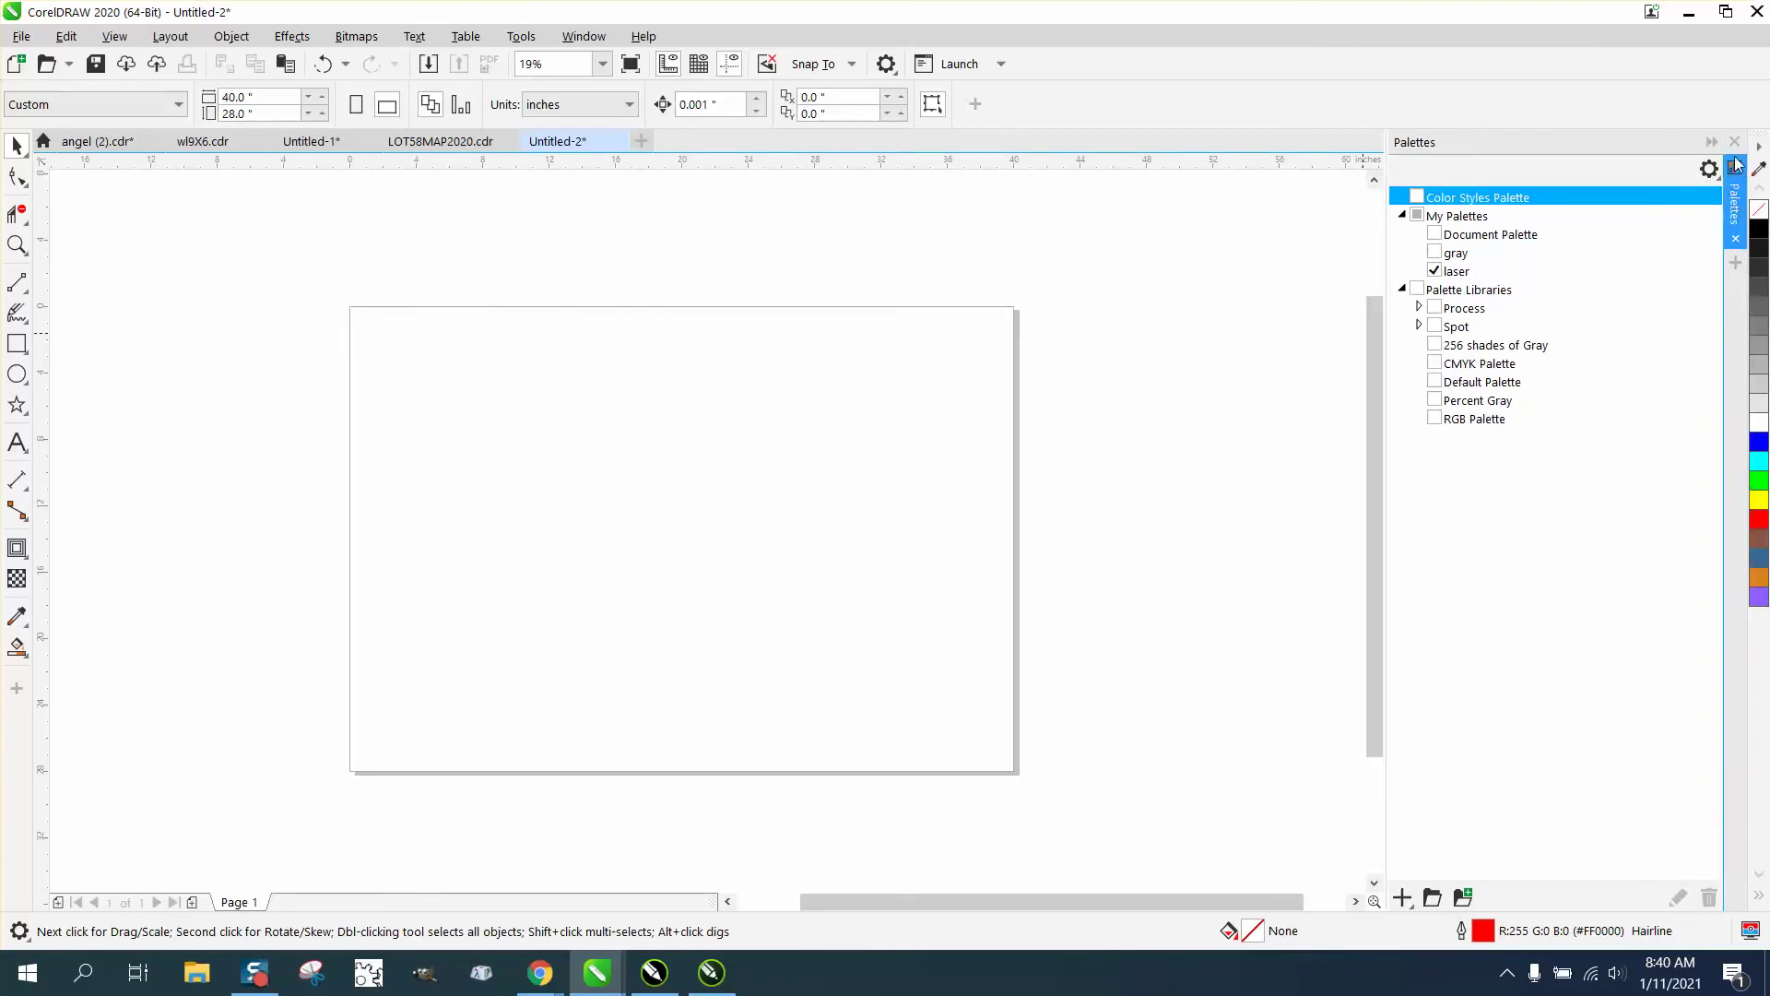
Reopen the Palettes docker, uncheck laser, check RGB Palette, and close the docker
click(1735, 238)
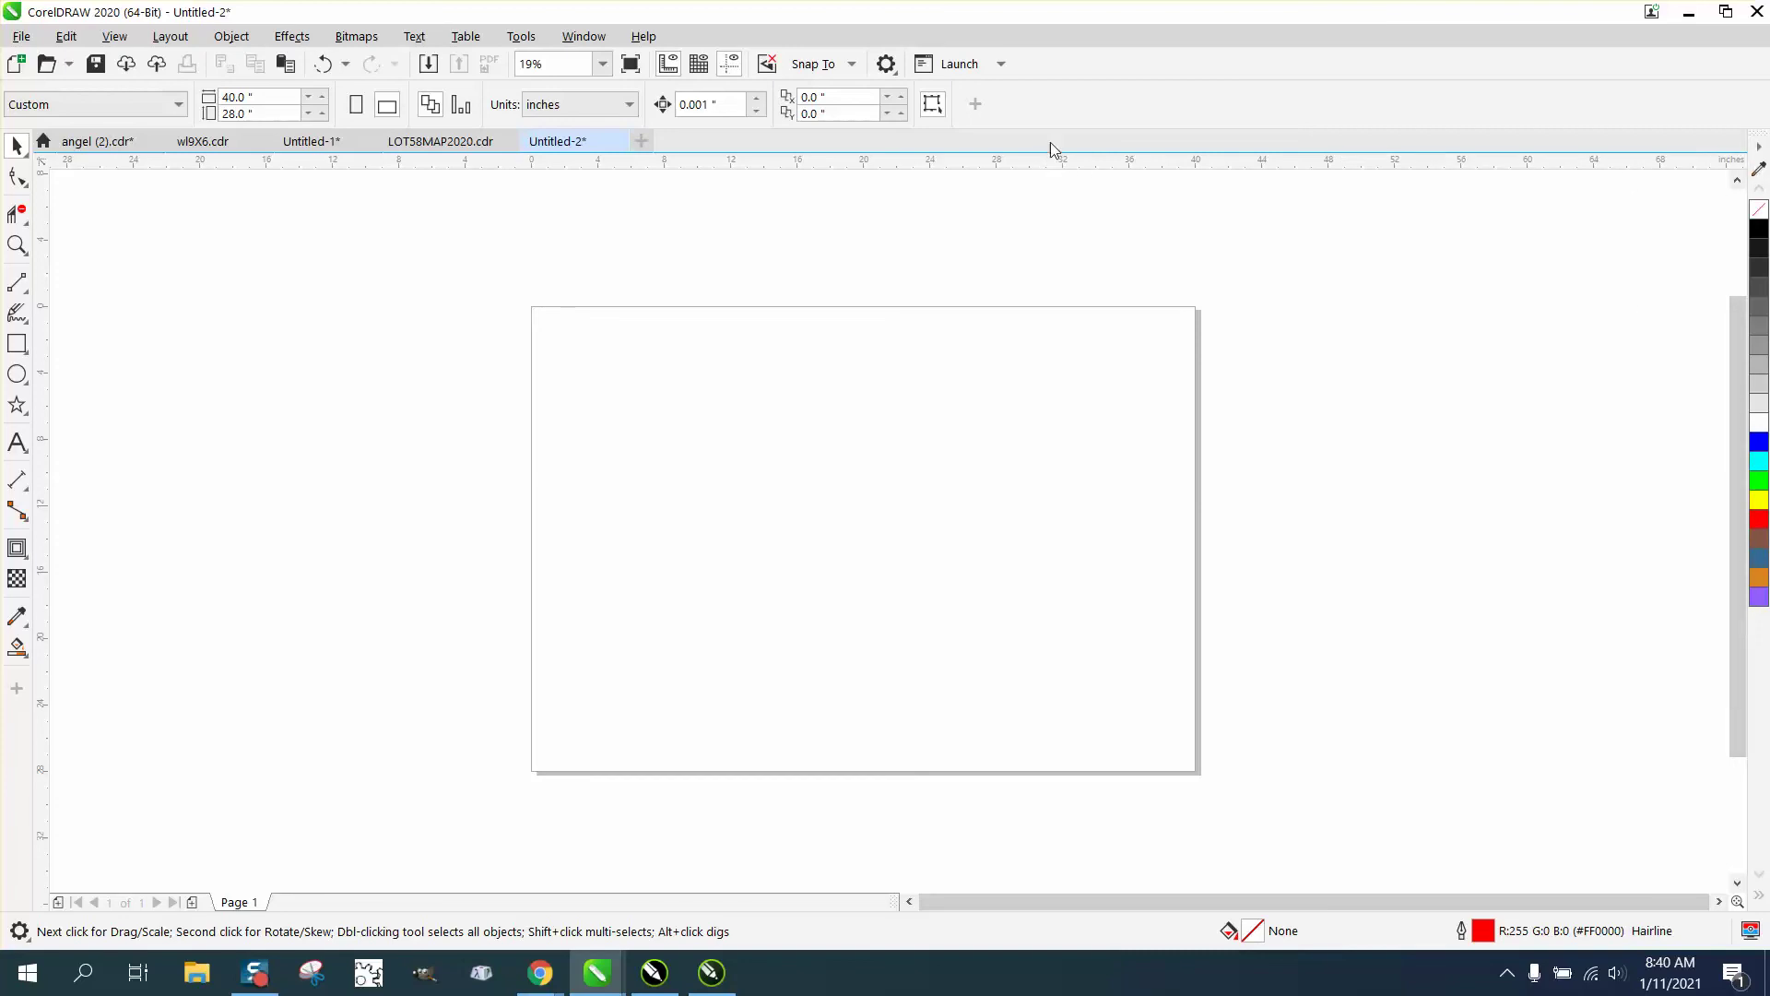
click(584, 37)
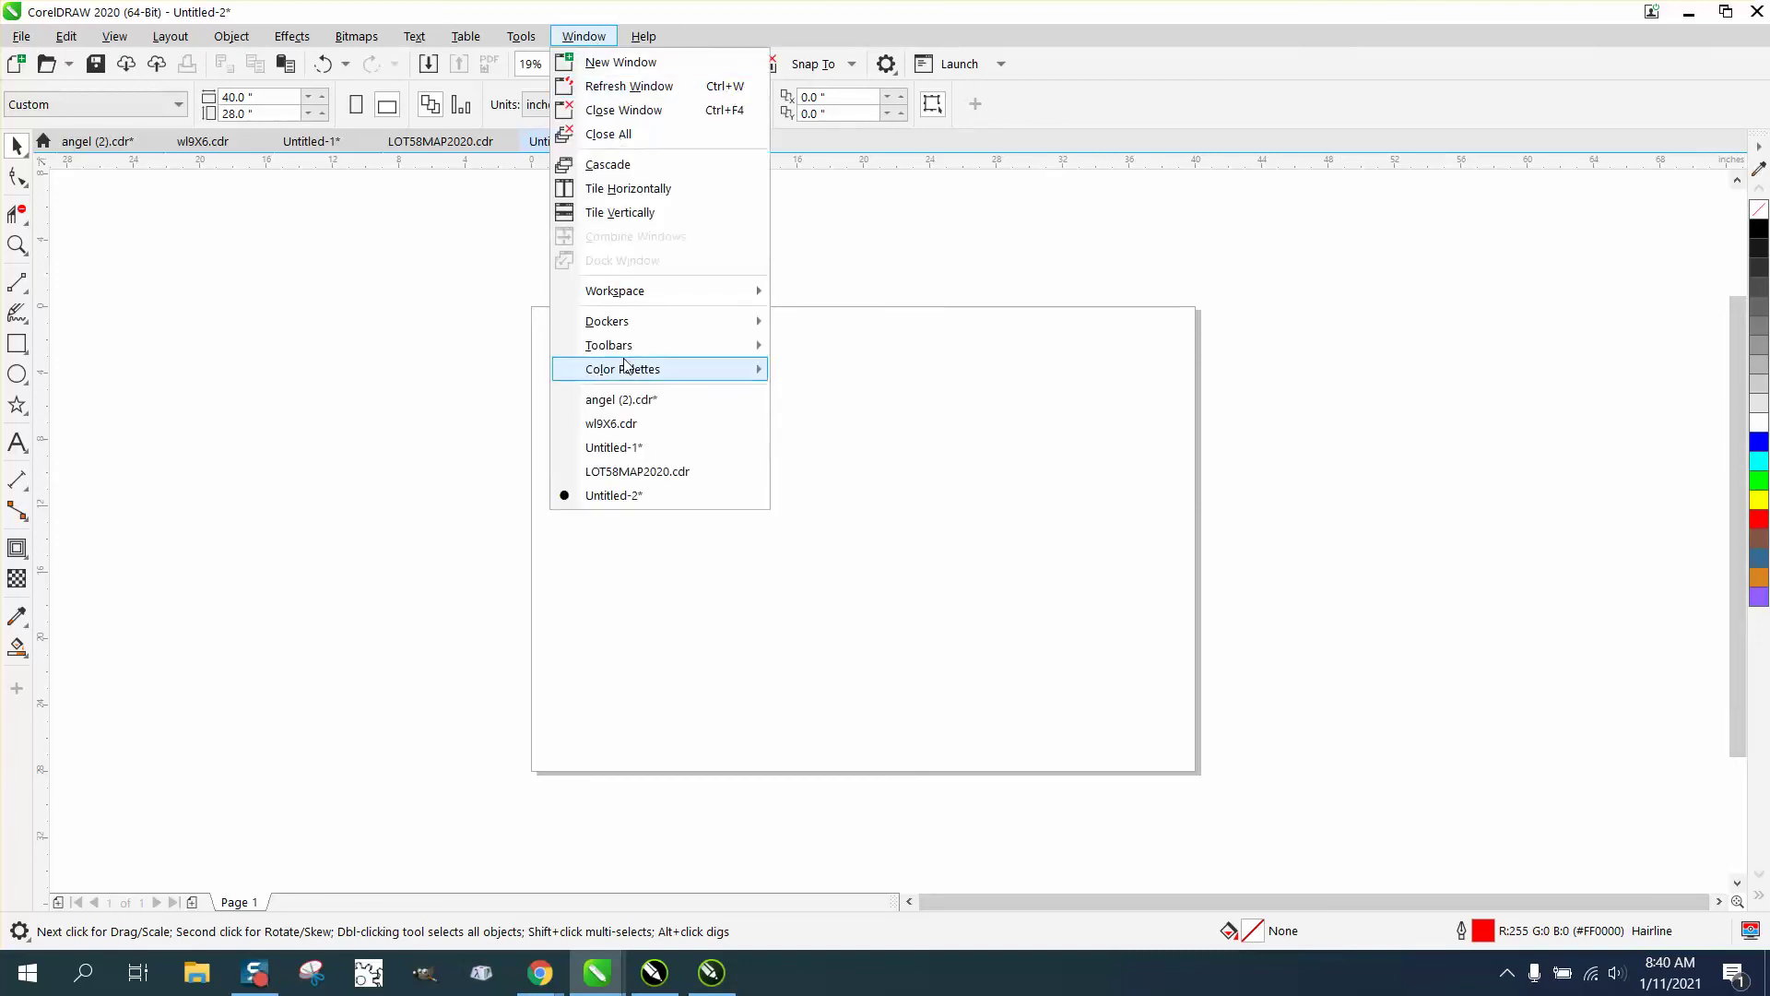
mouse_move(636, 370)
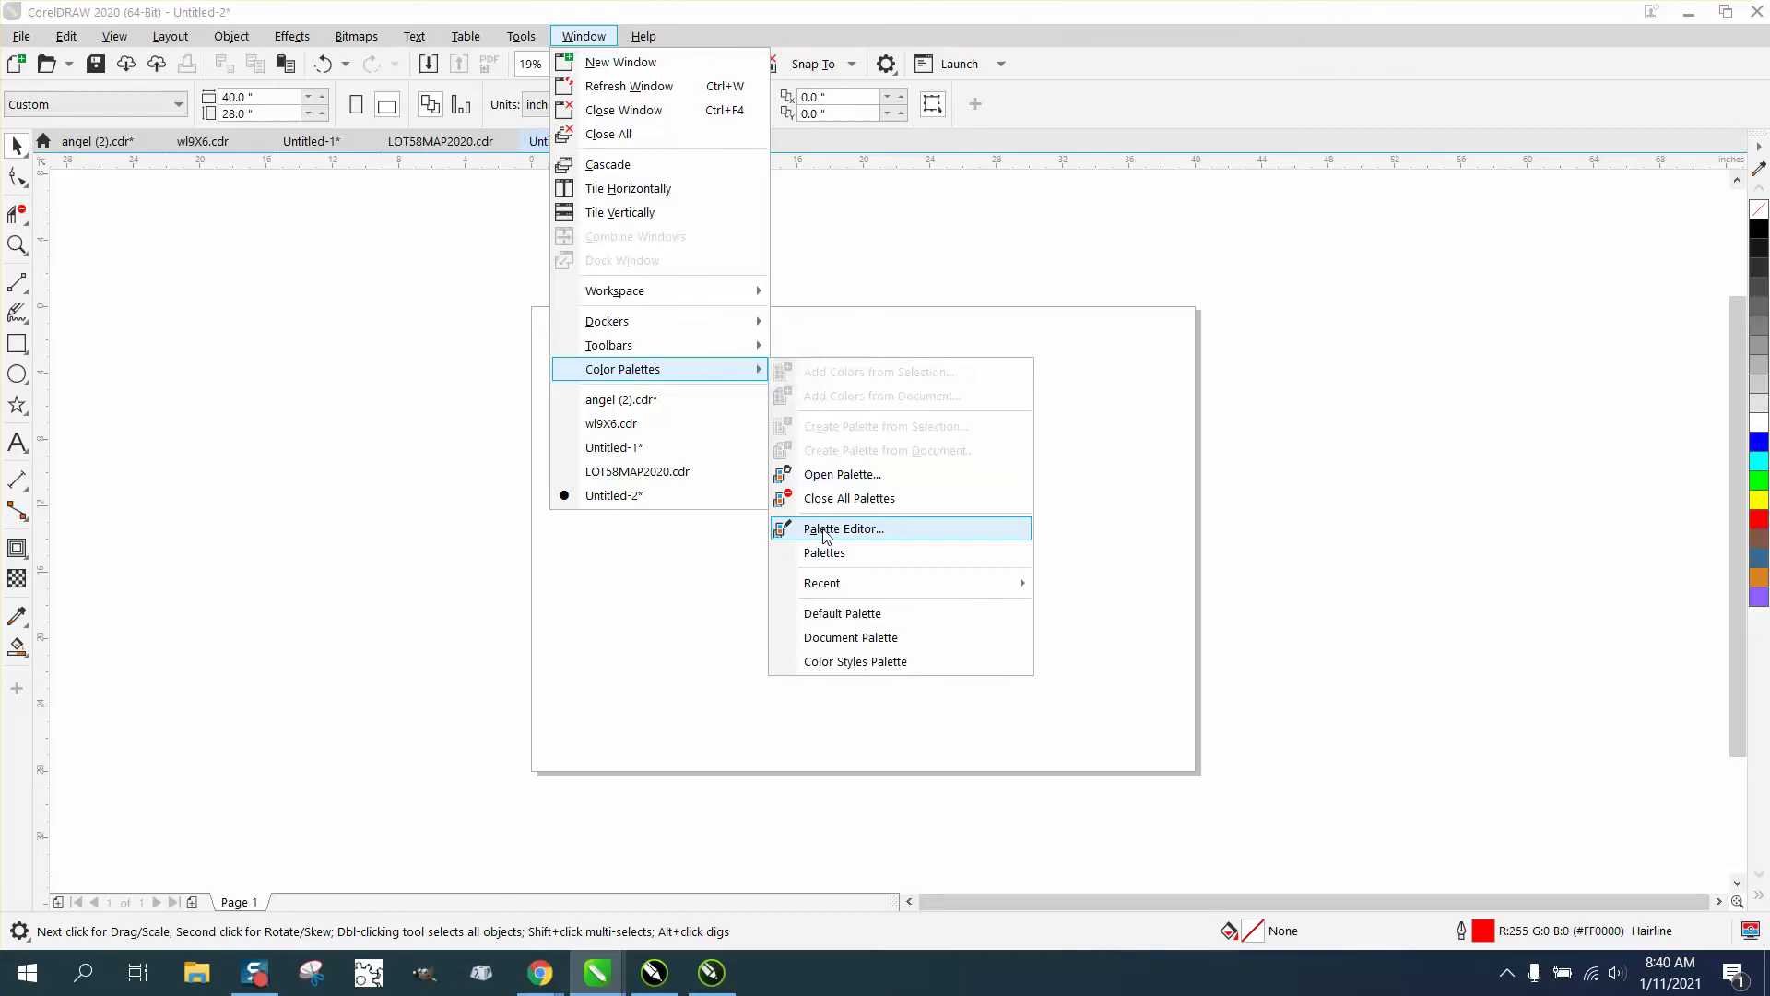
click(823, 552)
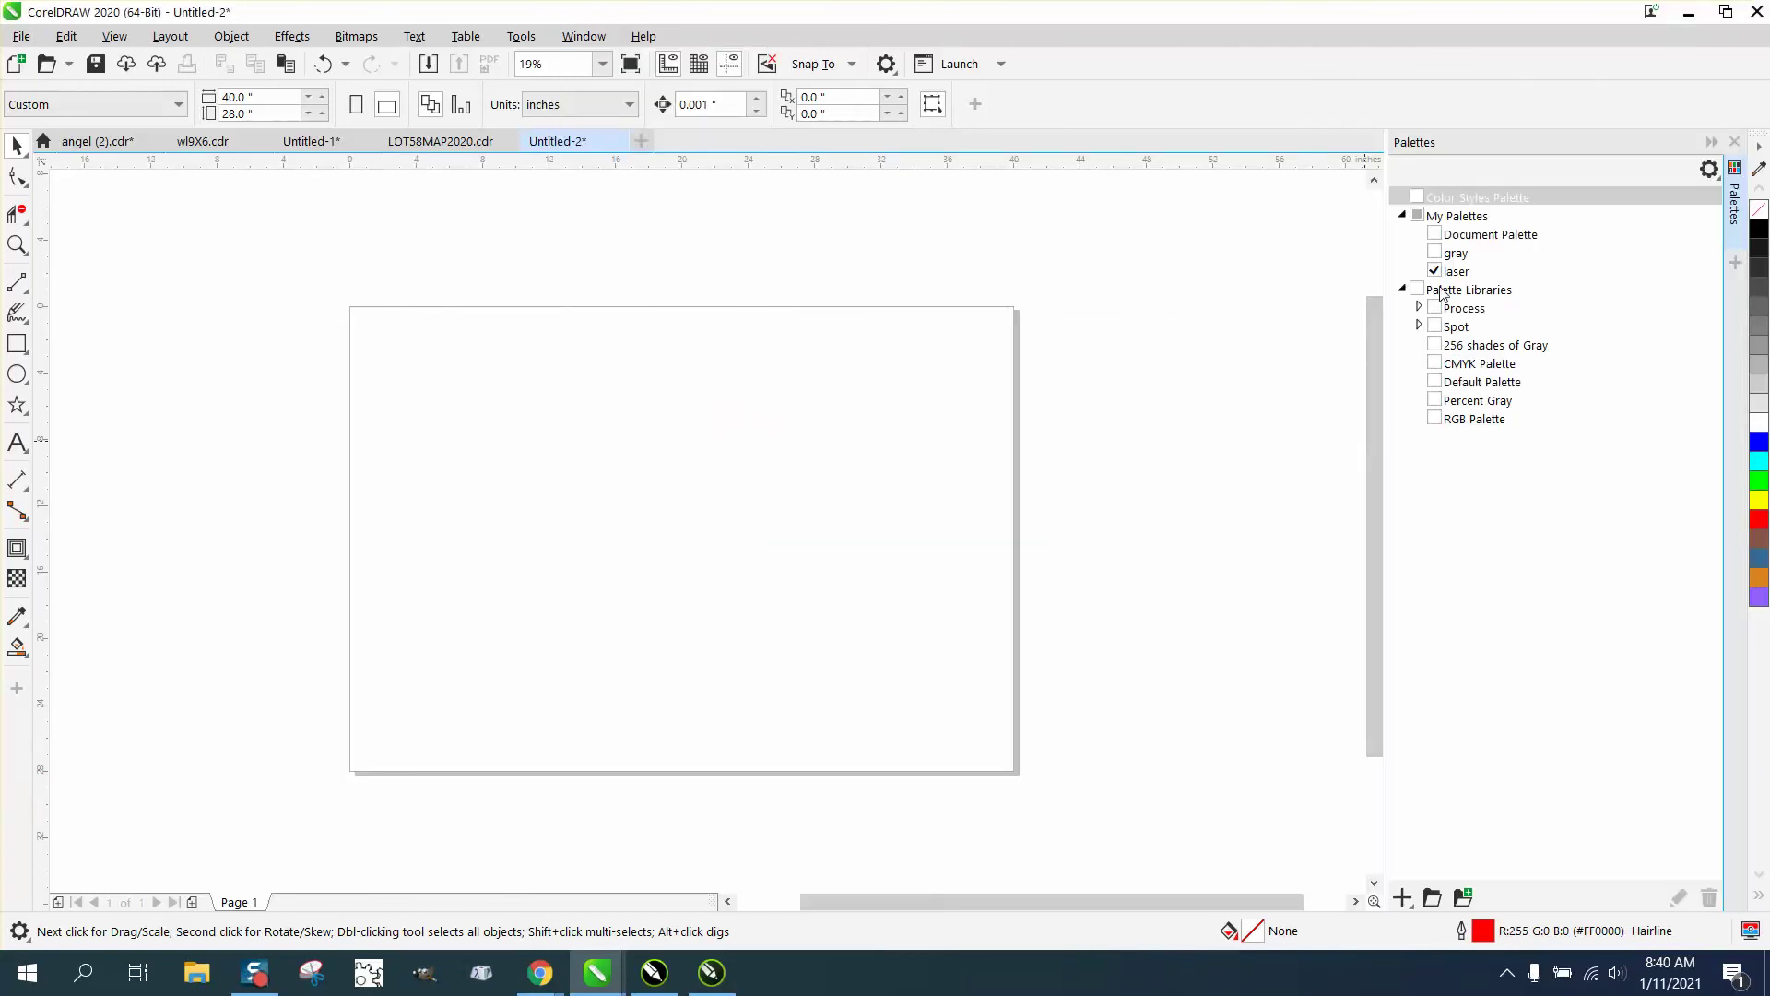
click(1437, 271)
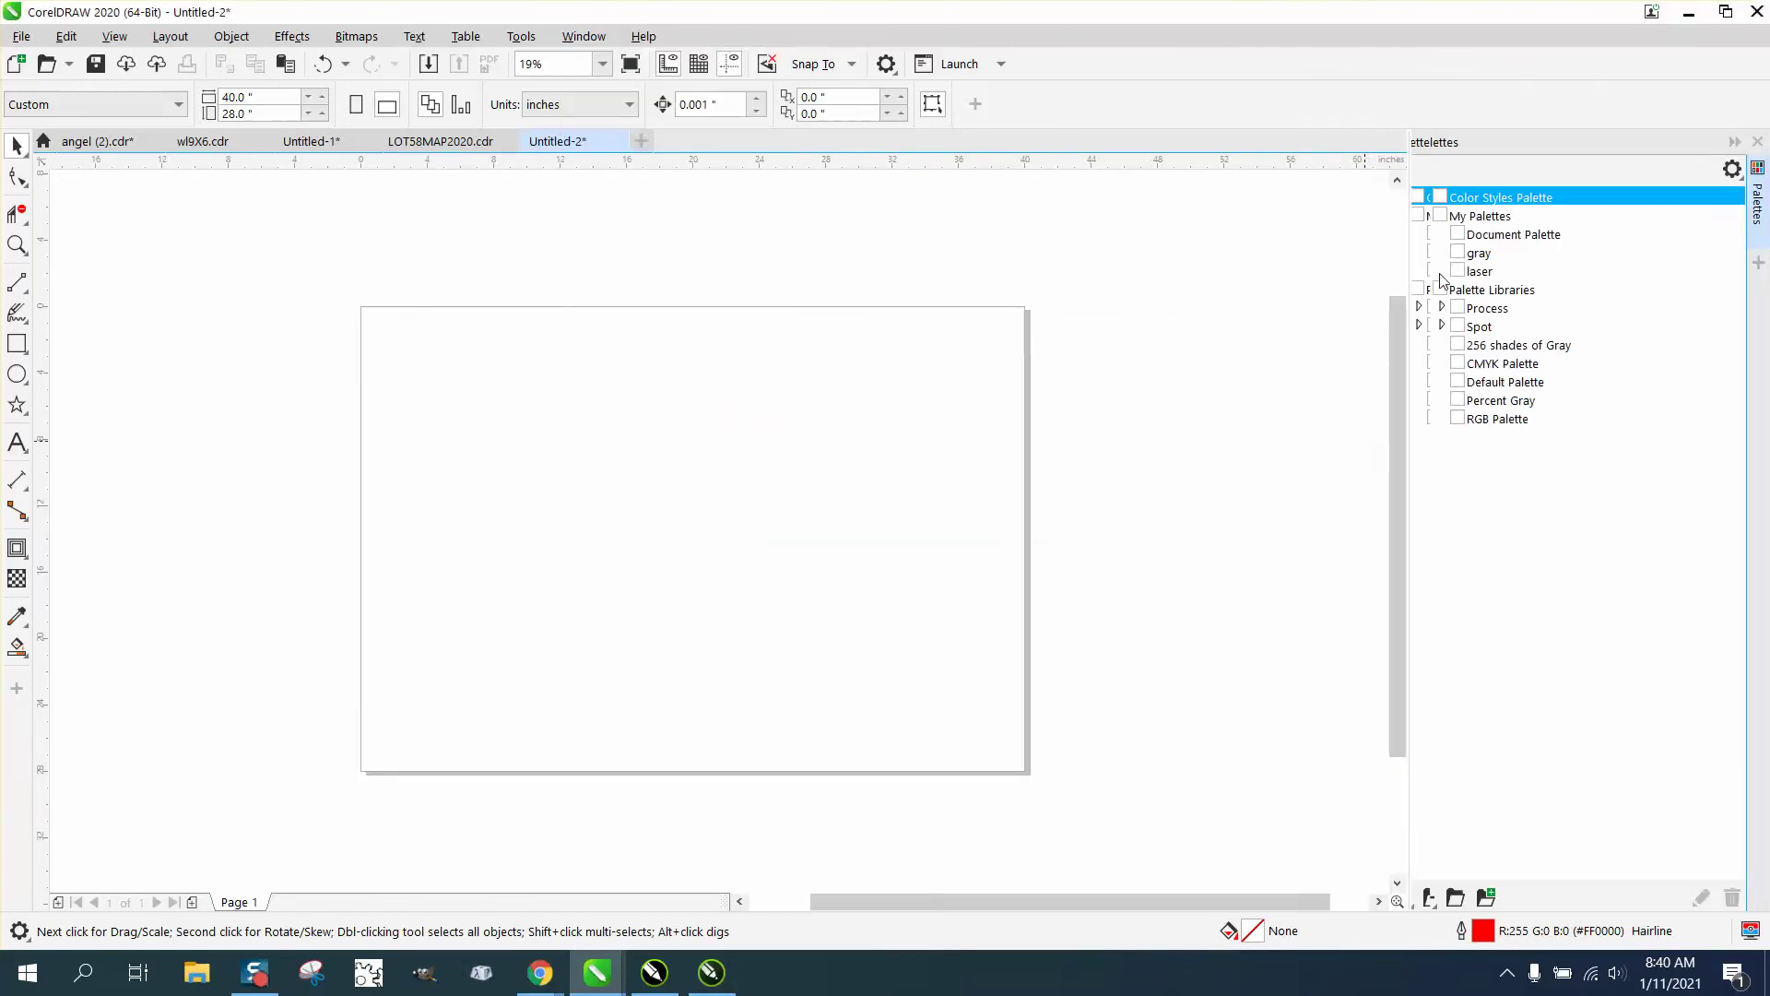
click(1457, 418)
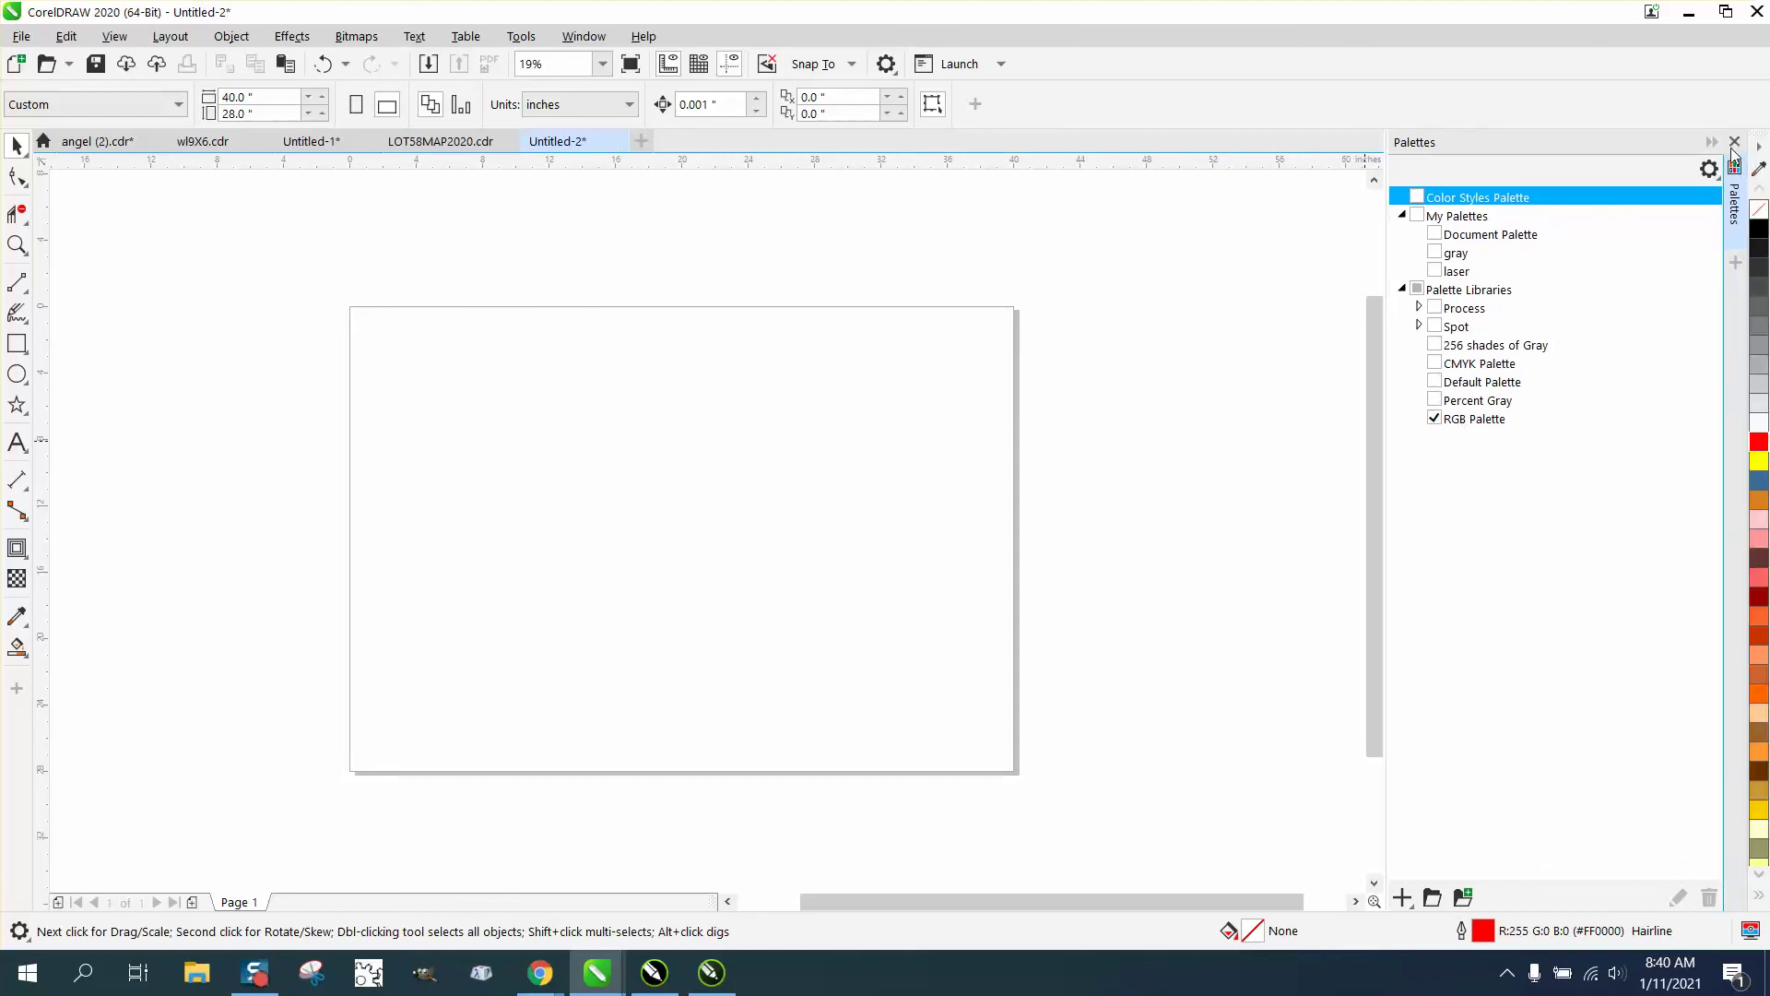
click(1734, 143)
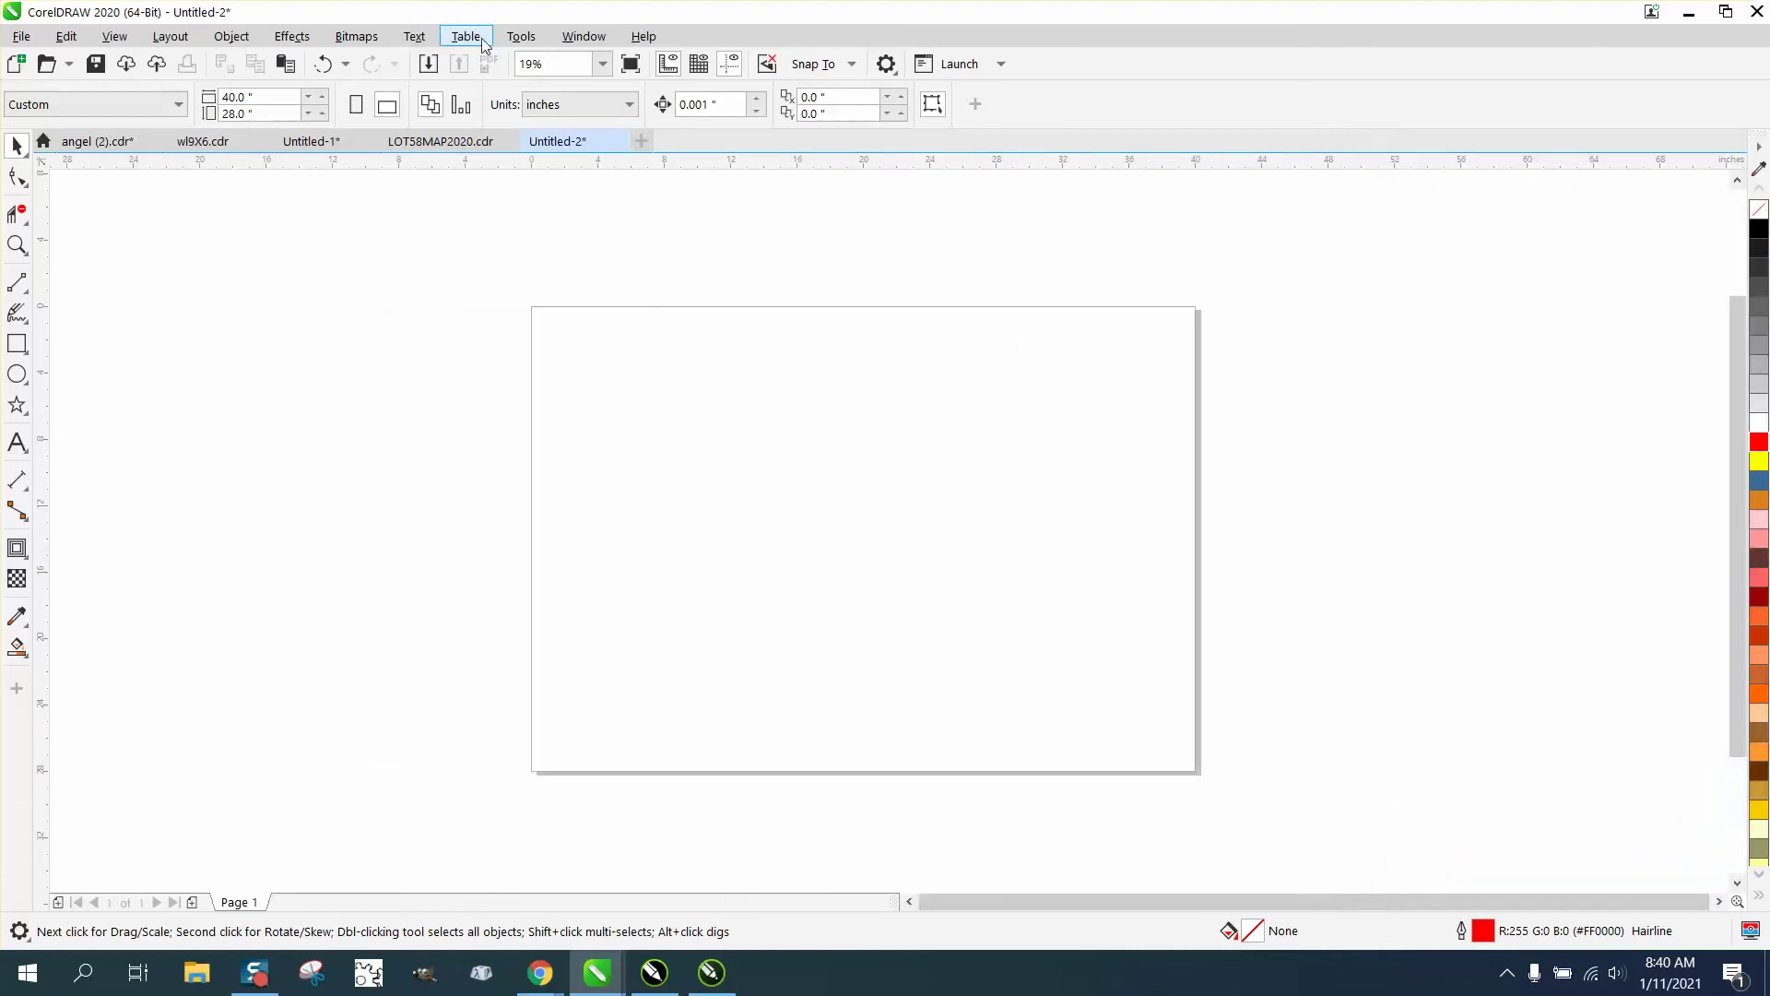
Use Tools > Save Settings as Default to keep the RGB palette setup
click(521, 38)
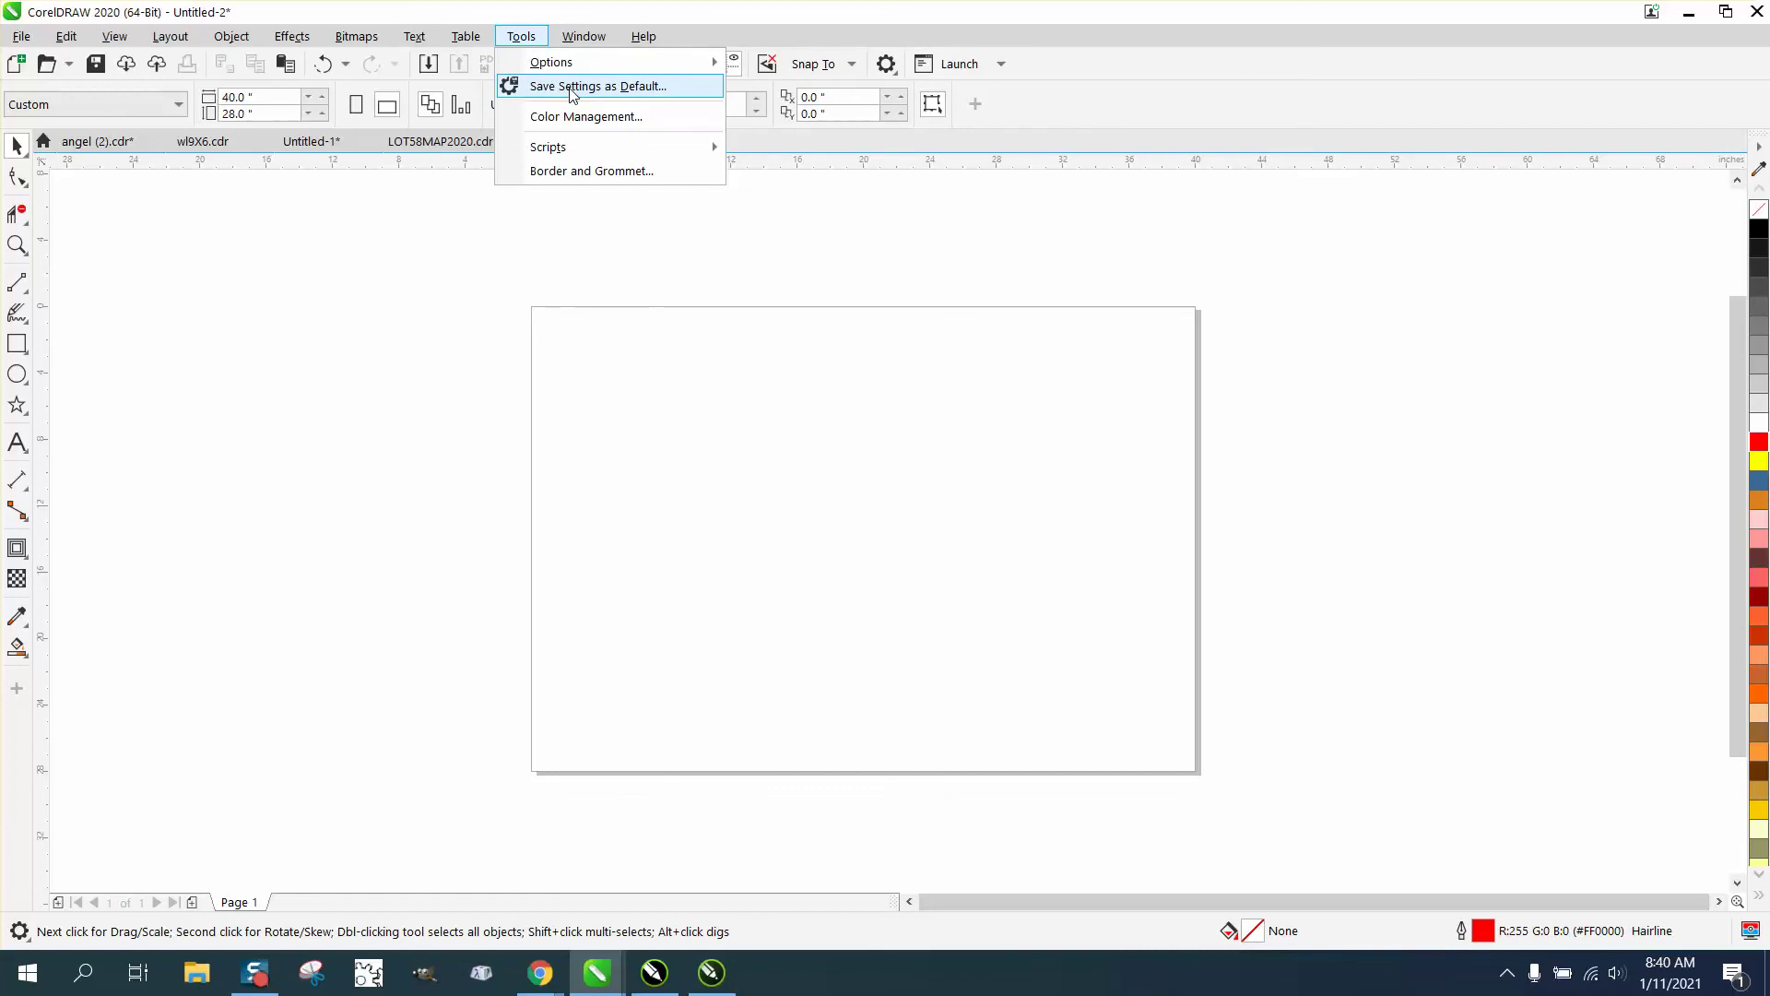
click(765, 266)
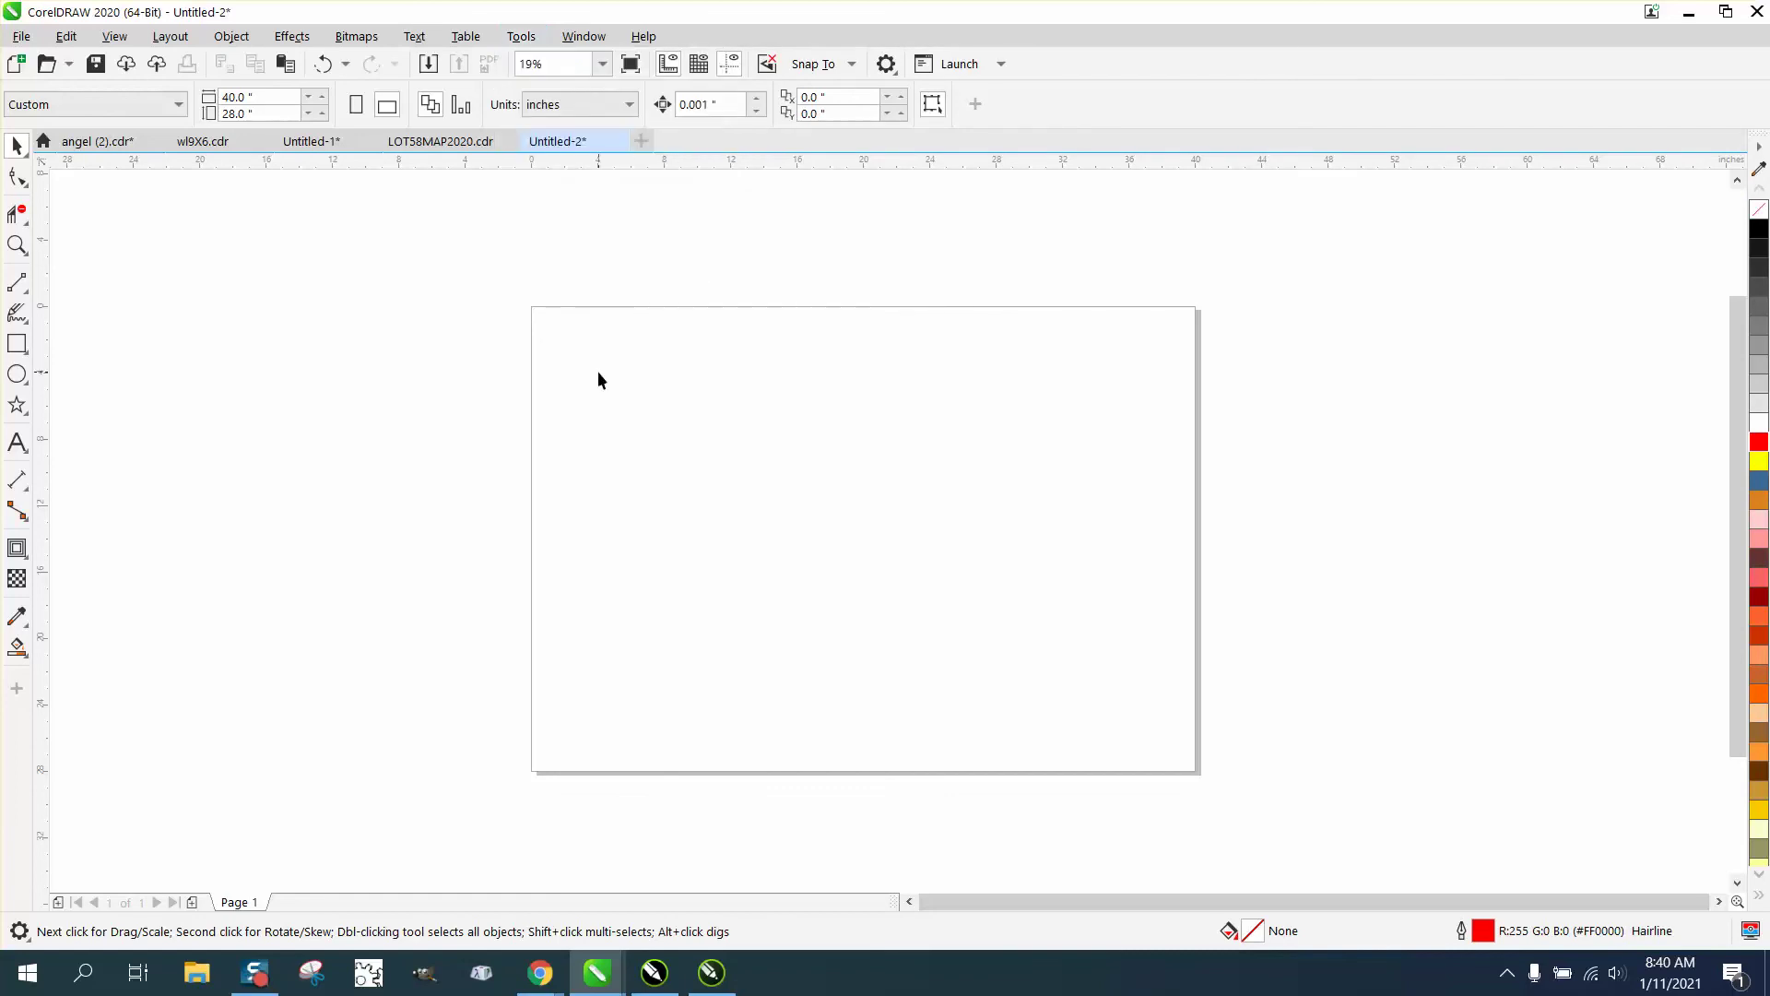